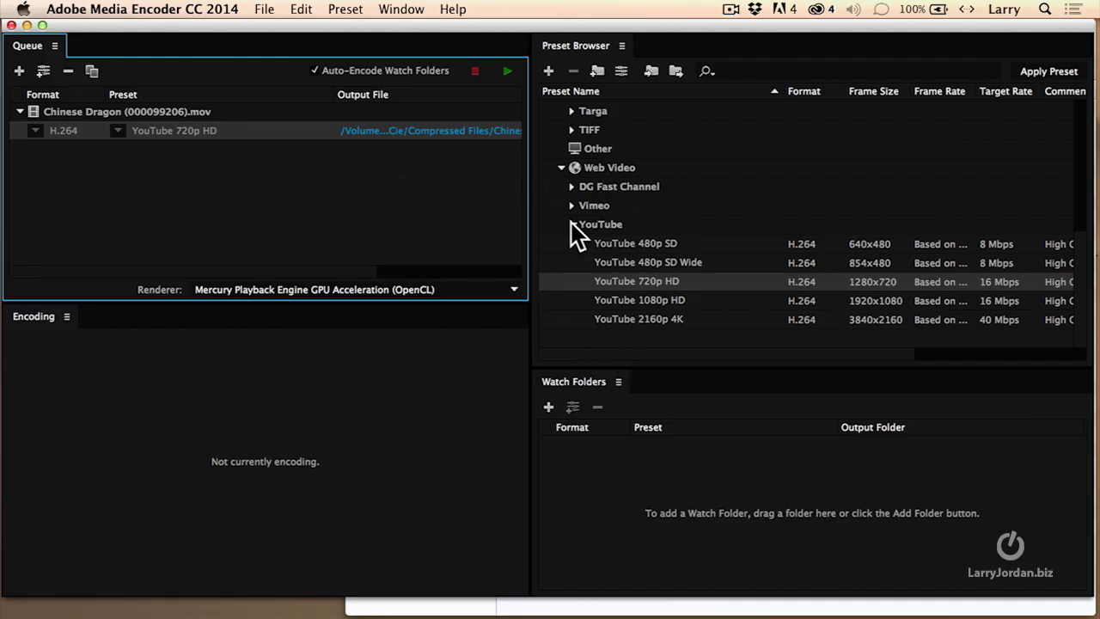
# Collapse the YouTube presets, scroll up to User Presets & Groups, and start a new preset
pyautogui.click(574, 225)
pyautogui.scroll(5, 648, 154)
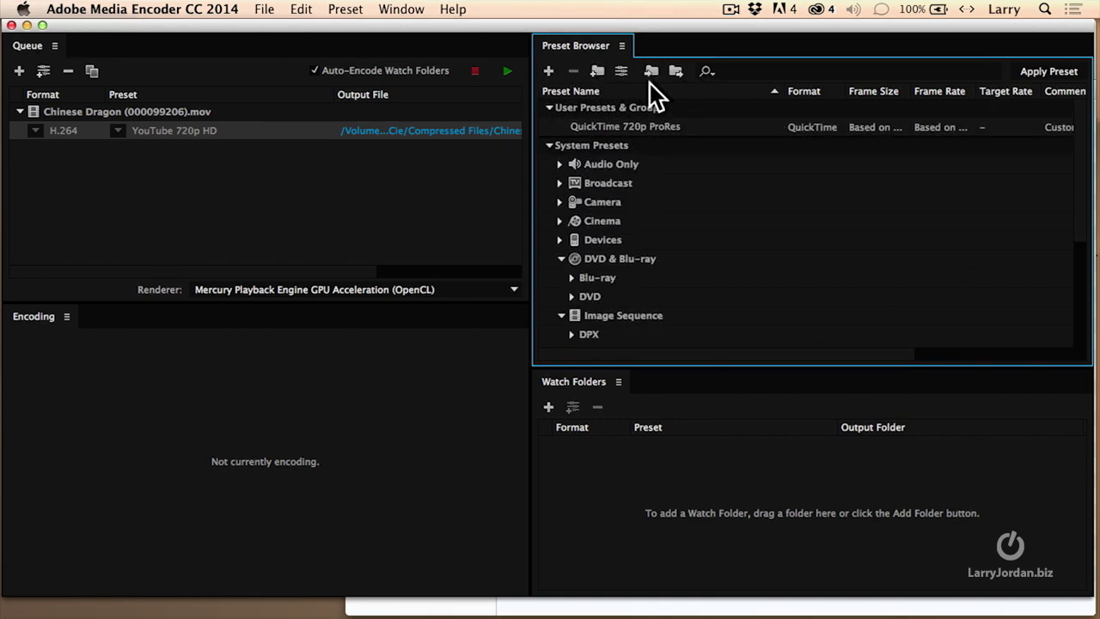
pyautogui.click(548, 70)
# Rename the new preset to 'MPEG-4'
pyautogui.moveTo(354, 28); pyautogui.dragTo(527, 14)
pyautogui.click(422, 86)
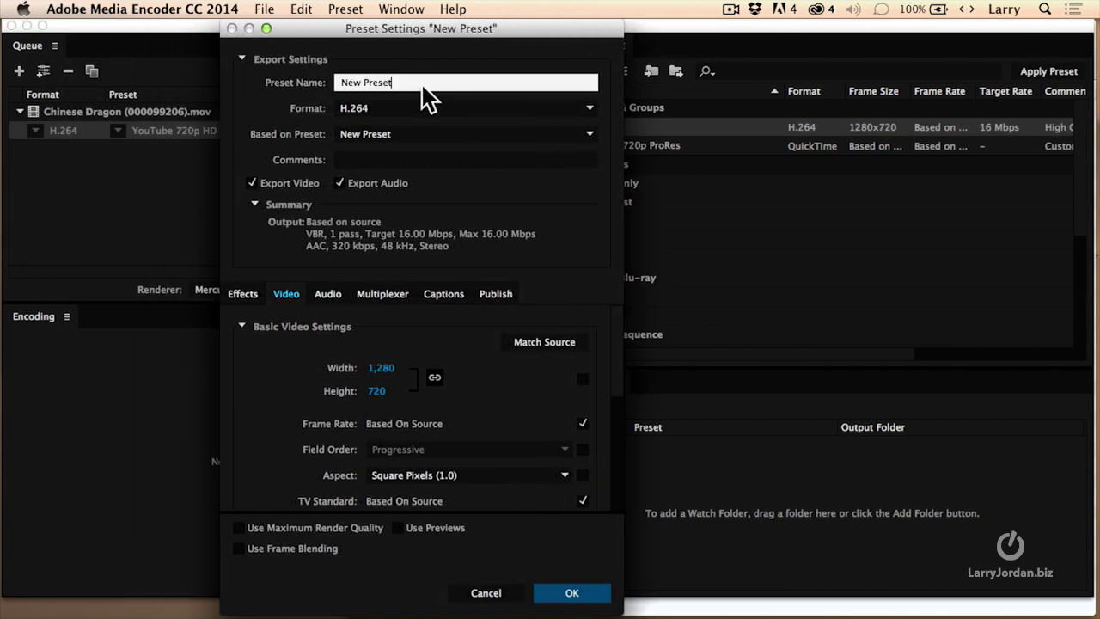
pyautogui.press('BackSpace')
pyautogui.press('BackSpace')
pyautogui.press('BackSpace')
pyautogui.press('BackSpace')
pyautogui.press('BackSpace')
pyautogui.press('BackSpace')
pyautogui.press('BackSpace')
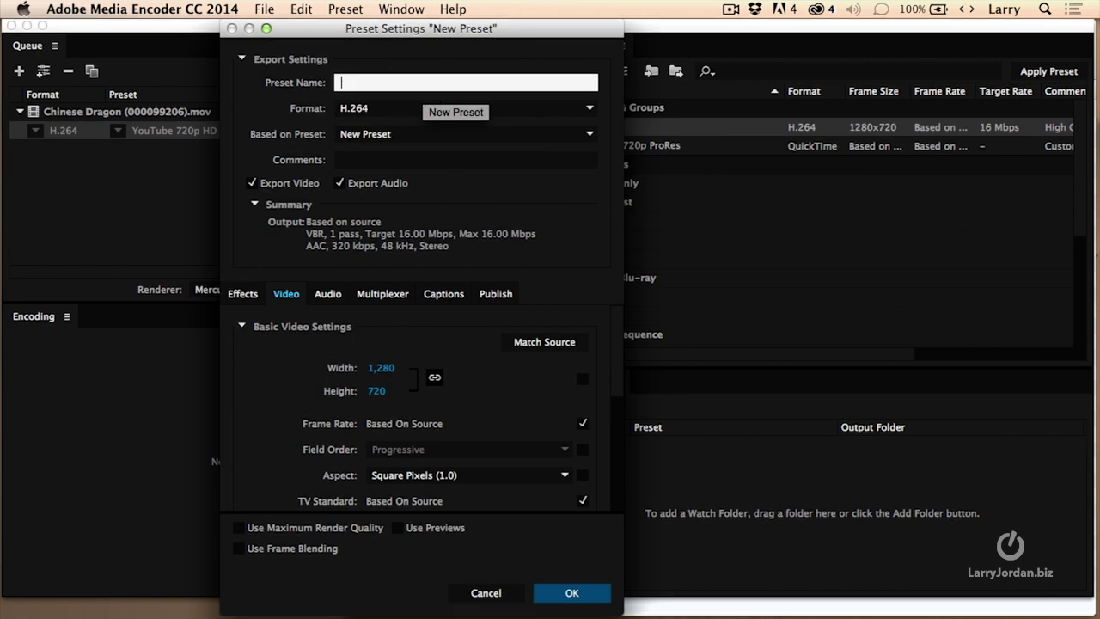
pyautogui.write('Mpeg')
pyautogui.press('BackSpace')
pyautogui.press('BackSpace')
pyautogui.write('PEG-')
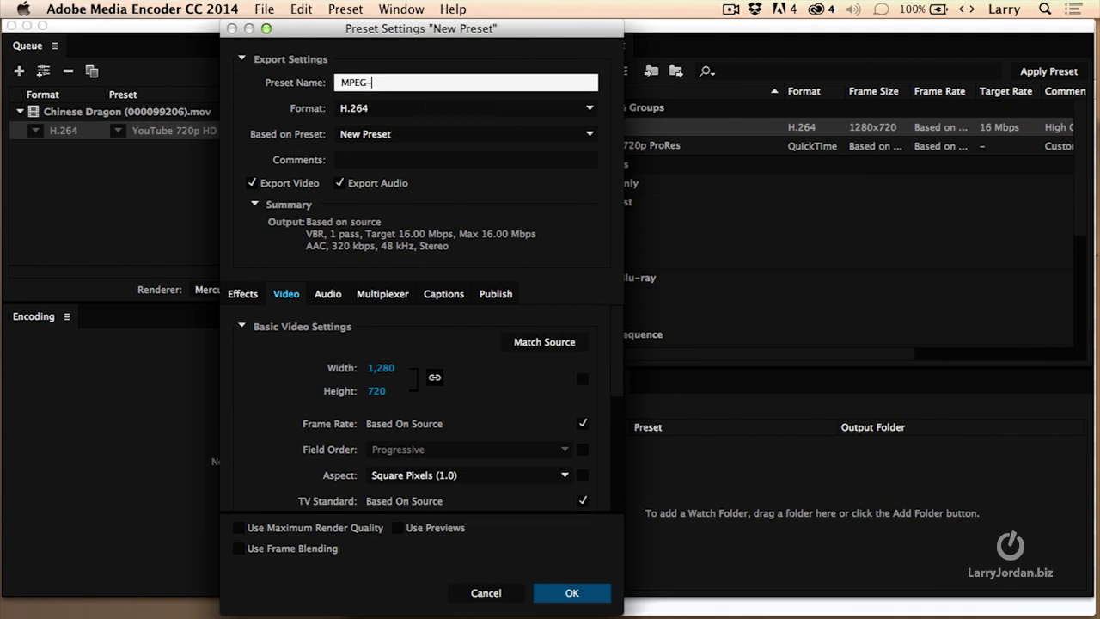
pyautogui.write('4')
pyautogui.press('Tab')
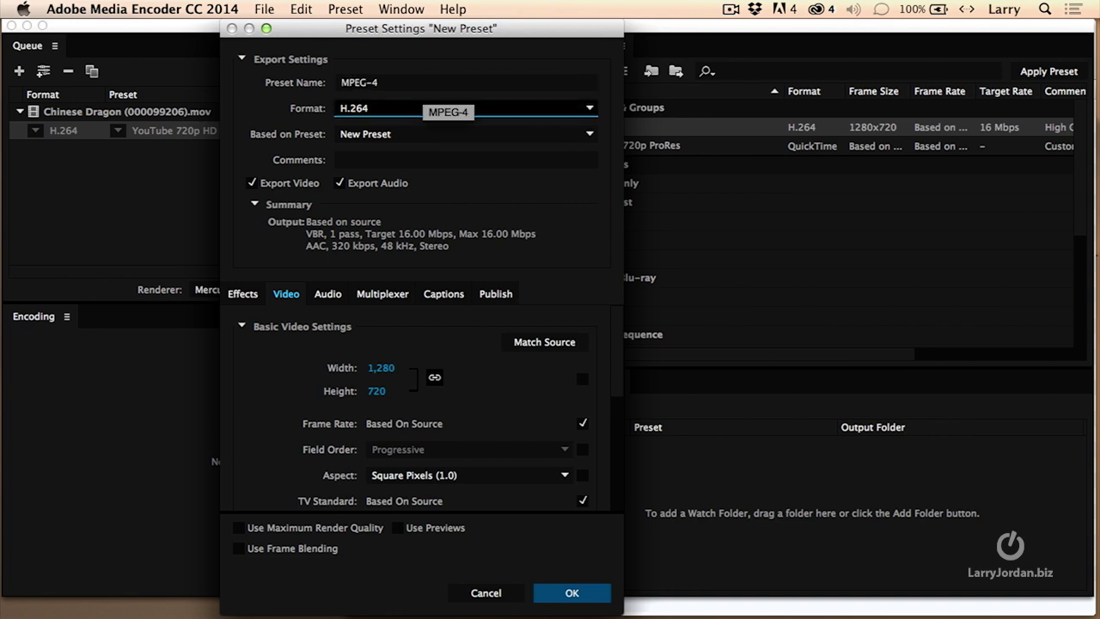
# Set the format to H.264 and base the preset on New Preset
pyautogui.click(420, 108)
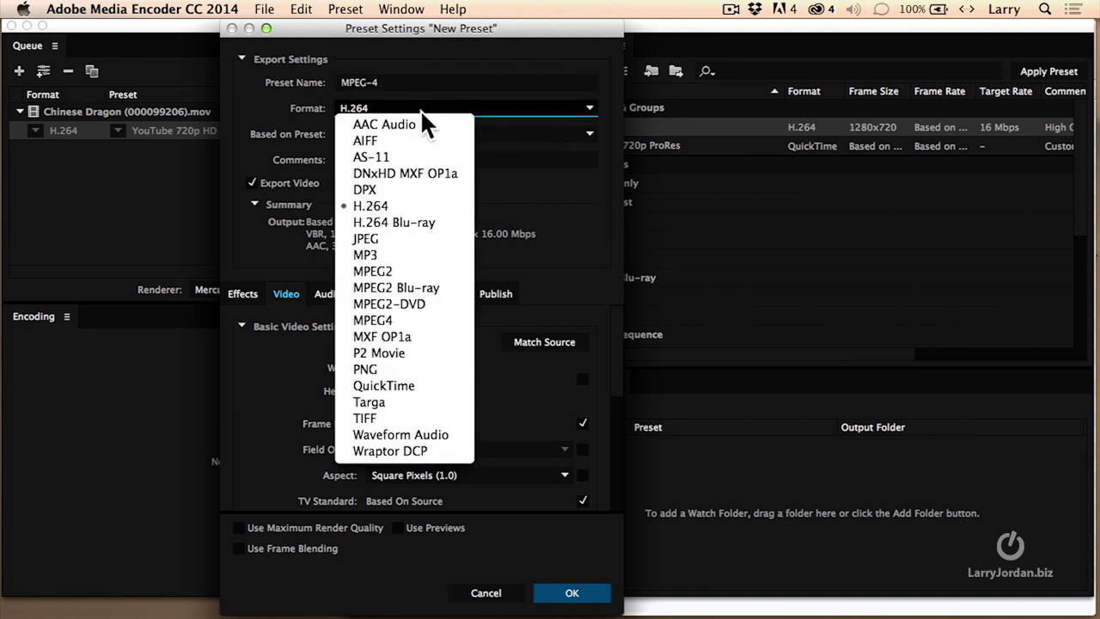
pyautogui.click(404, 319)
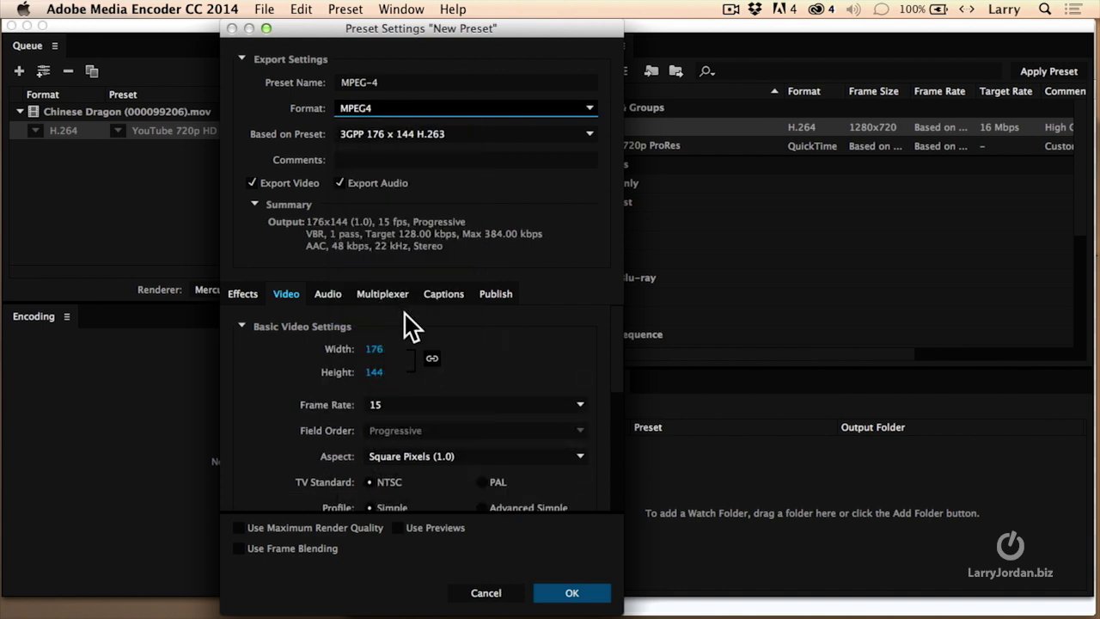
pyautogui.click(381, 109)
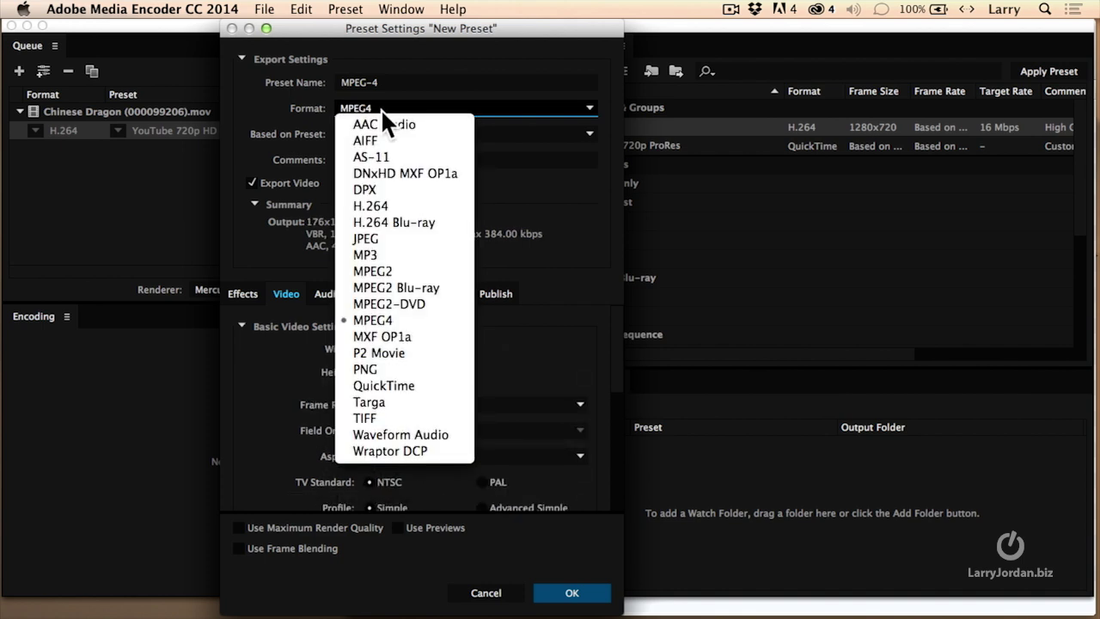
pyautogui.click(399, 207)
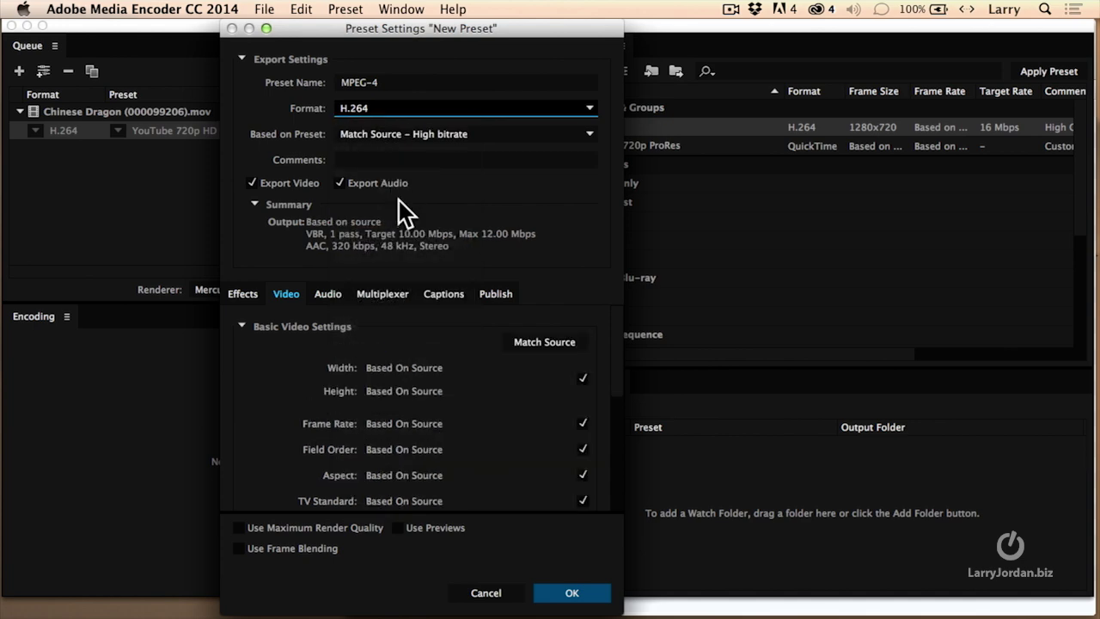
pyautogui.click(483, 134)
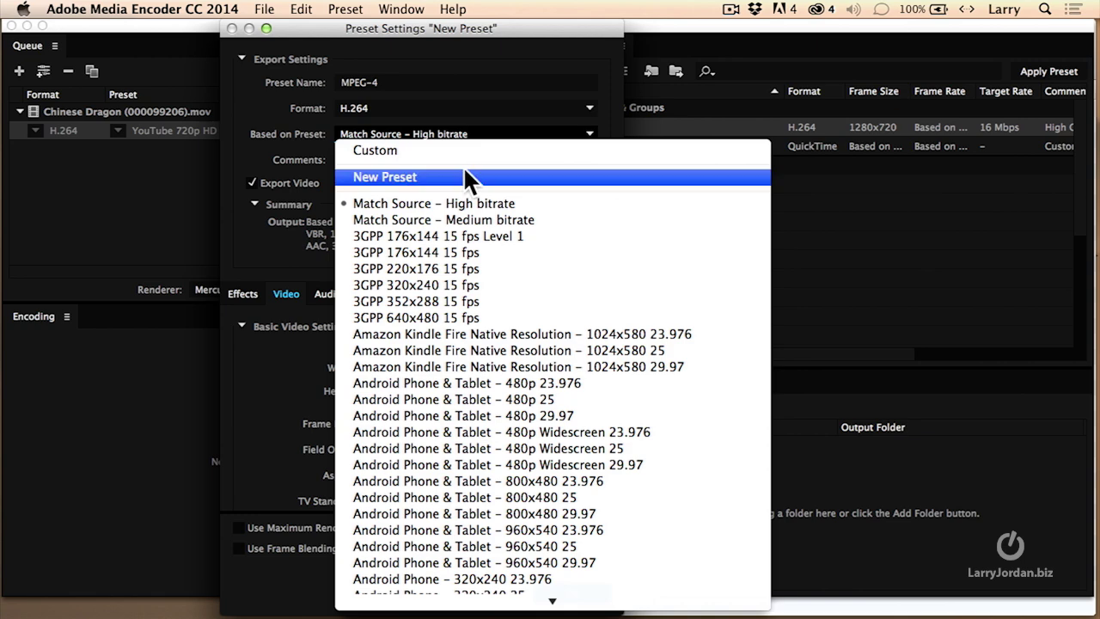
pyautogui.click(464, 171)
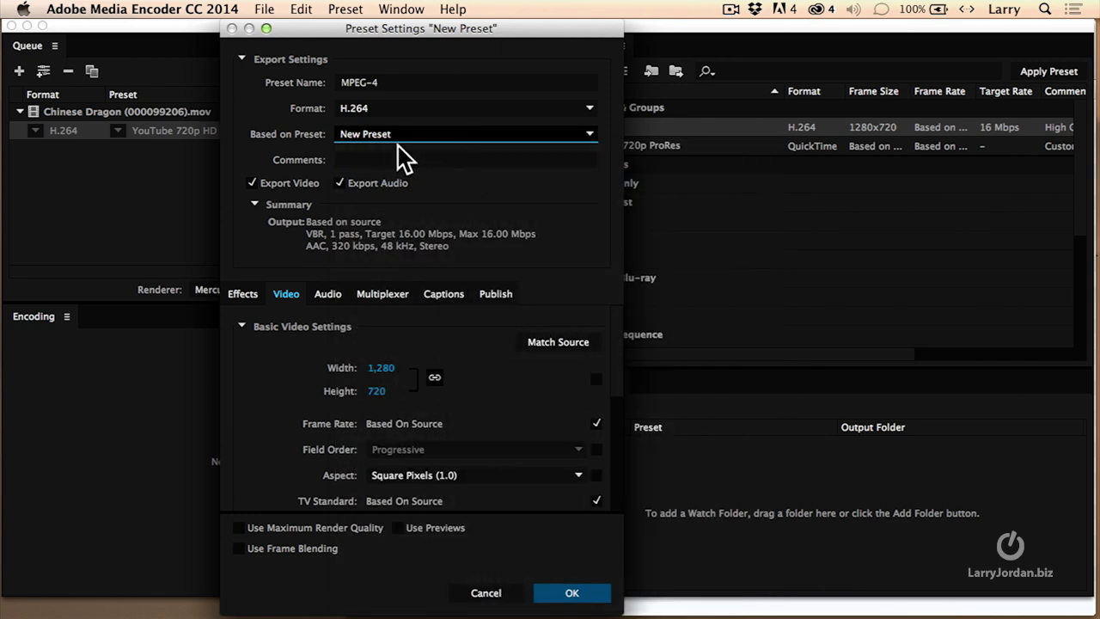
# Add the comment 'Compress for website' to the MPEG-4 preset
pyautogui.click(381, 162)
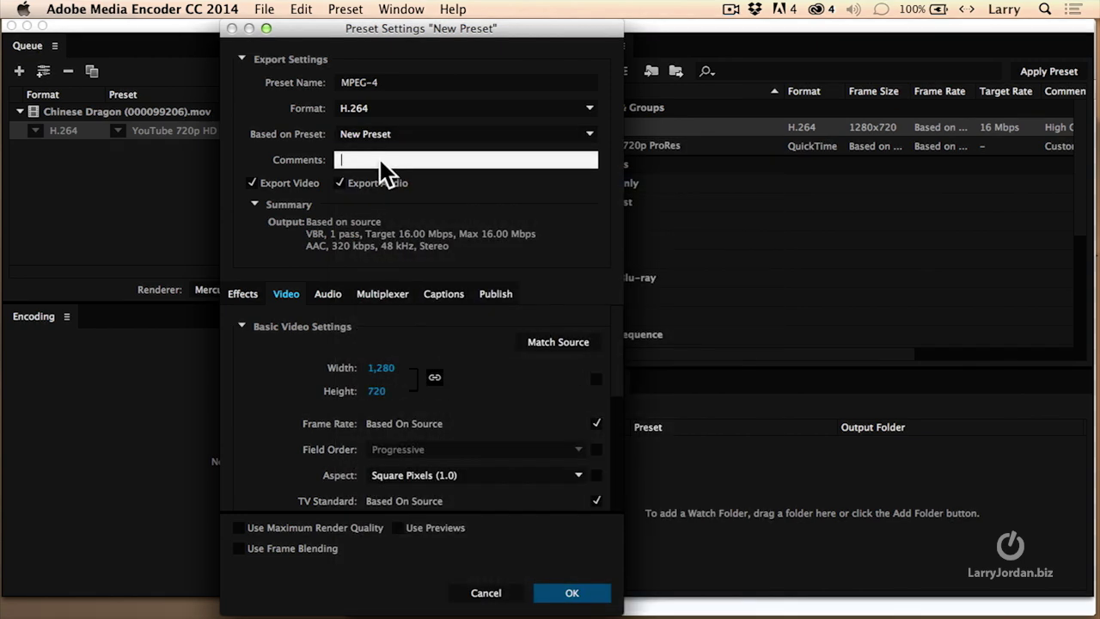
pyautogui.write('Compress for website')
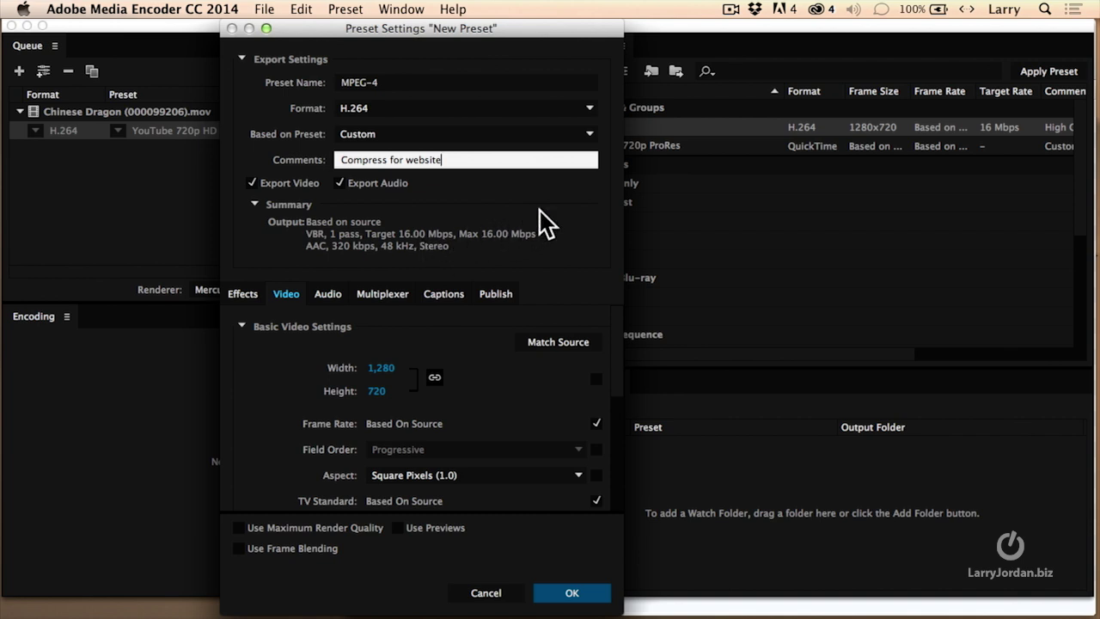
pyautogui.moveTo(616, 332); pyautogui.dragTo(621, 319)
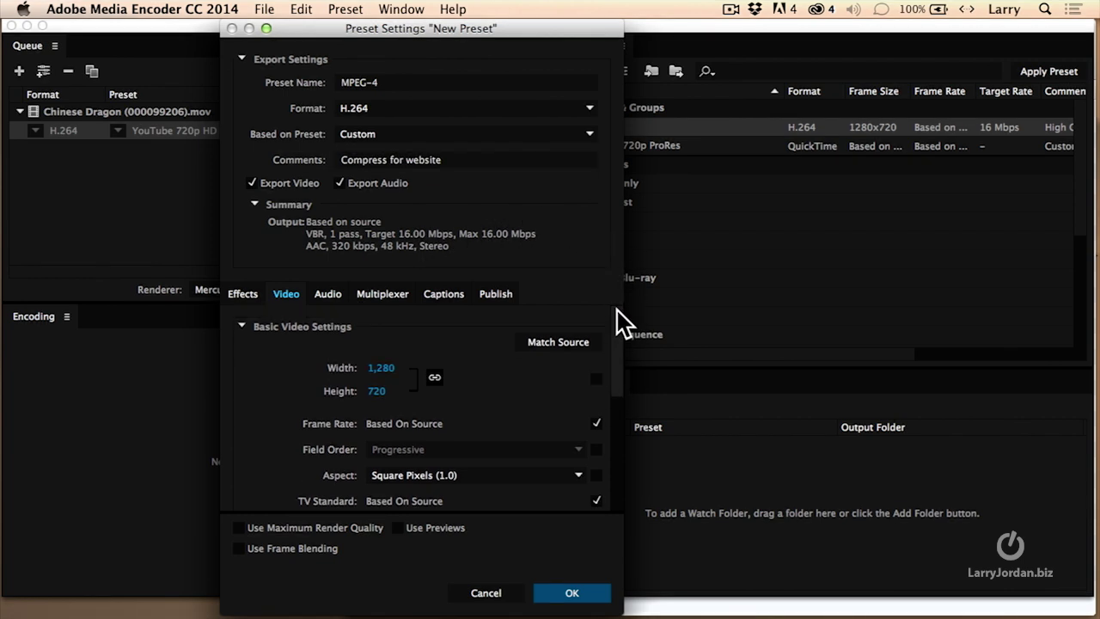
pyautogui.click(326, 295)
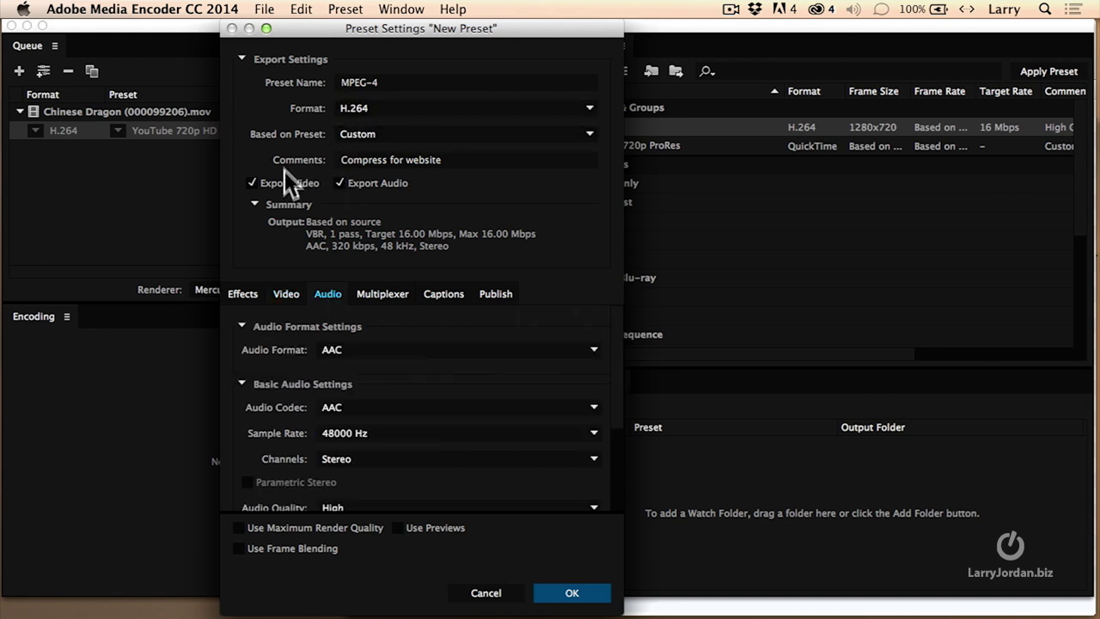
# Toggle audio and video export off and back on, leaving both enabled, then show audio settings
pyautogui.click(340, 183)
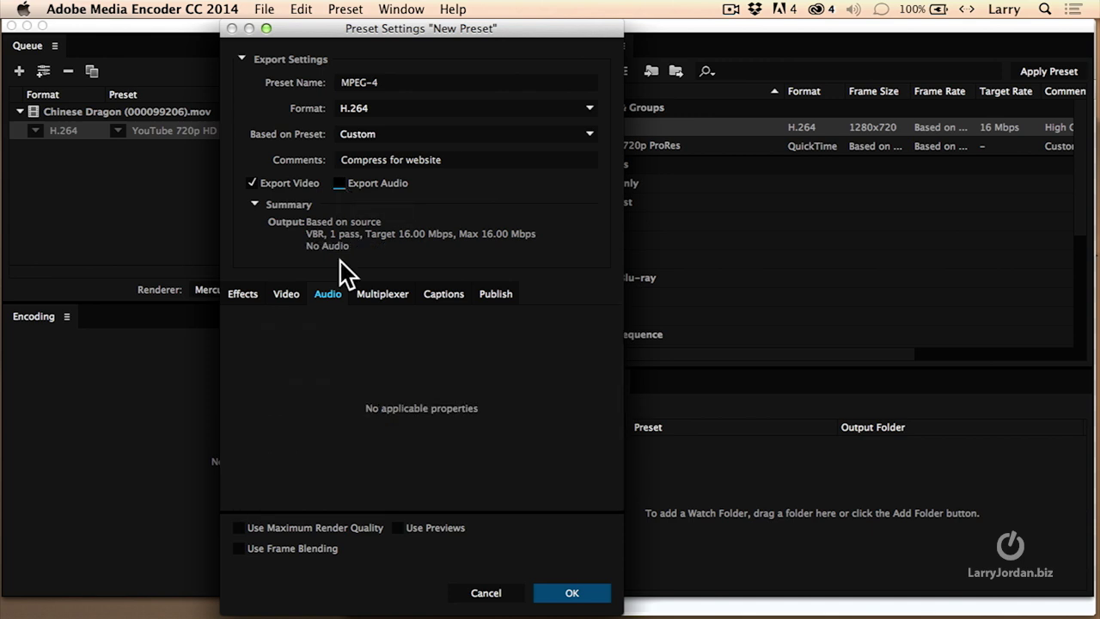
pyautogui.click(340, 183)
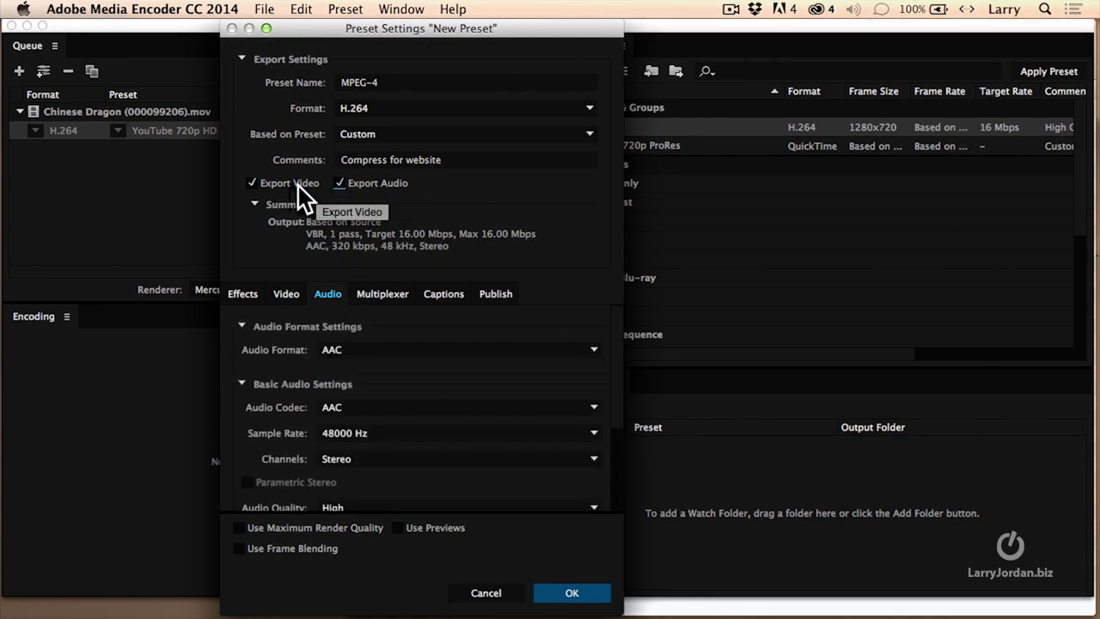
pyautogui.click(252, 183)
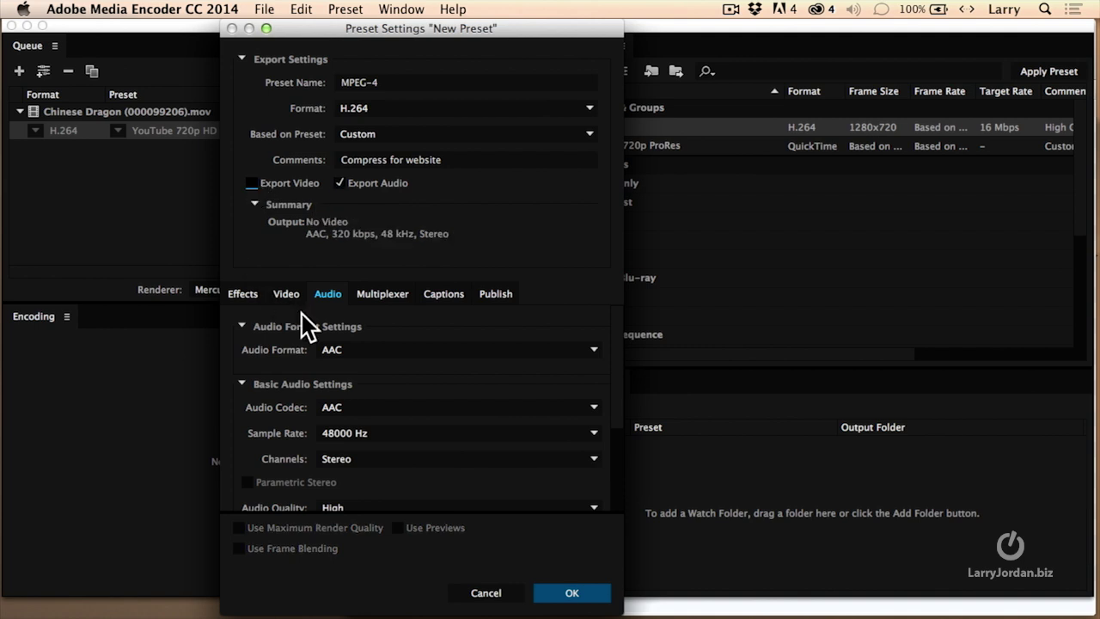
pyautogui.click(289, 288)
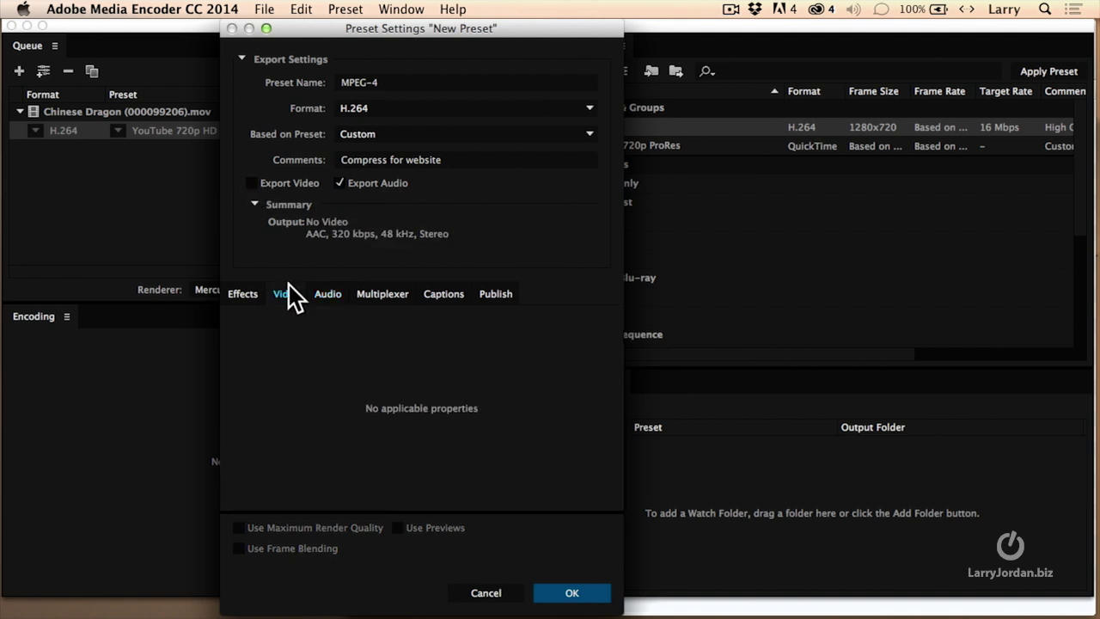
pyautogui.click(252, 183)
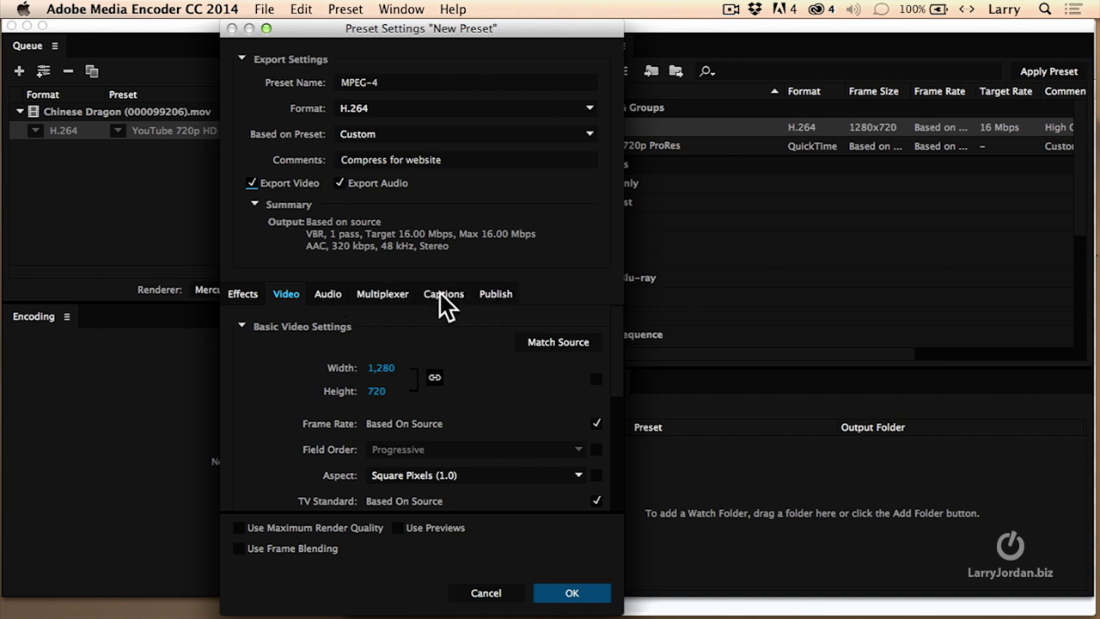
pyautogui.click(318, 298)
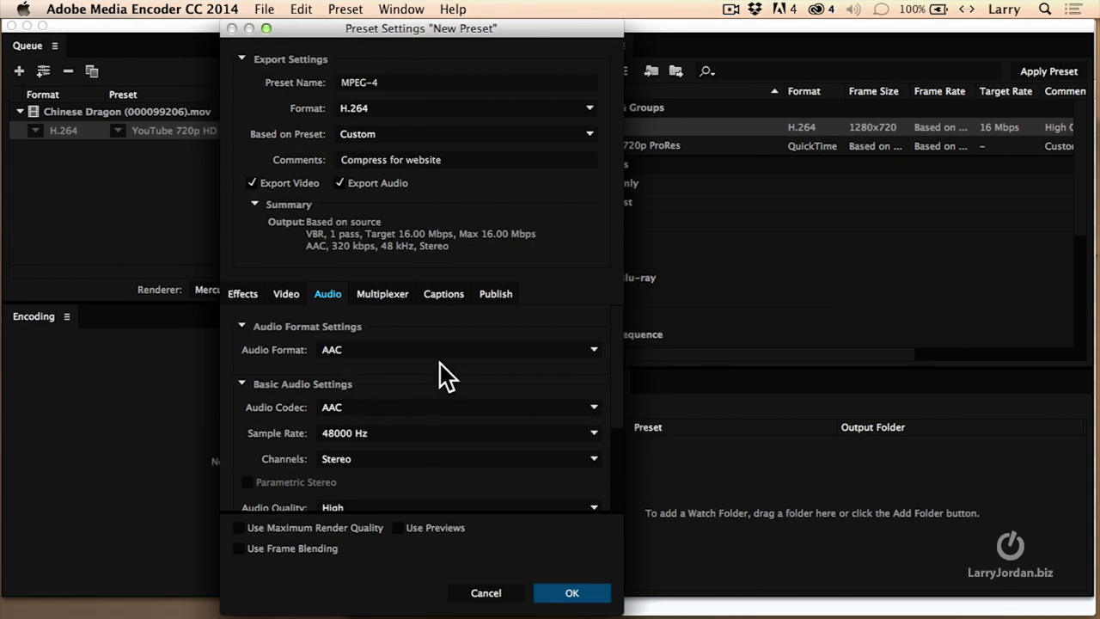
pyautogui.moveTo(619, 405); pyautogui.dragTo(614, 432)
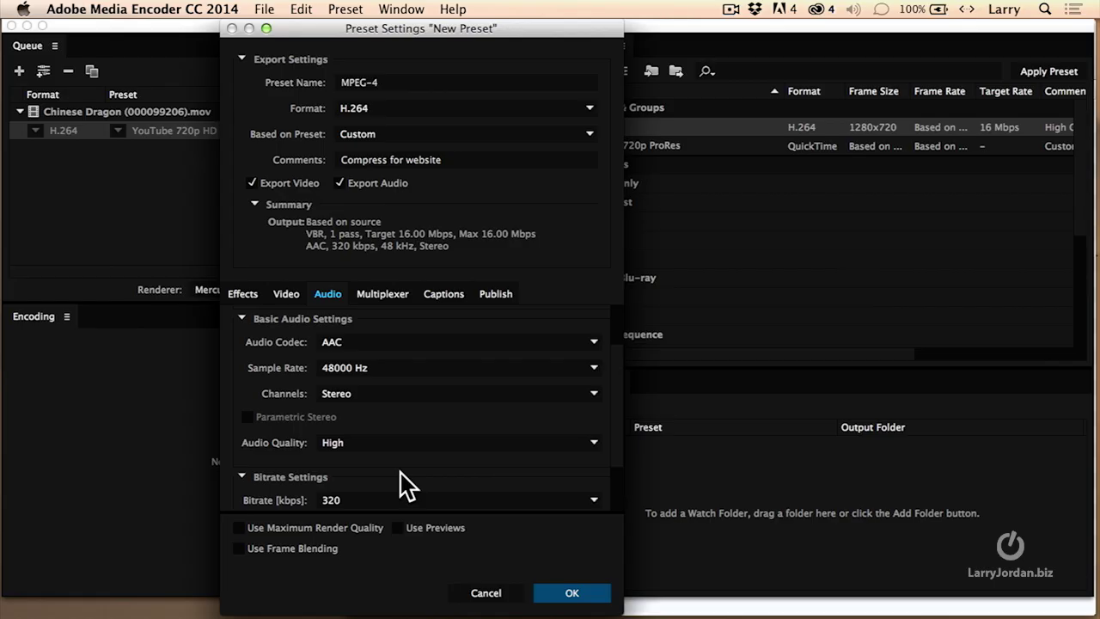
pyautogui.click(424, 368)
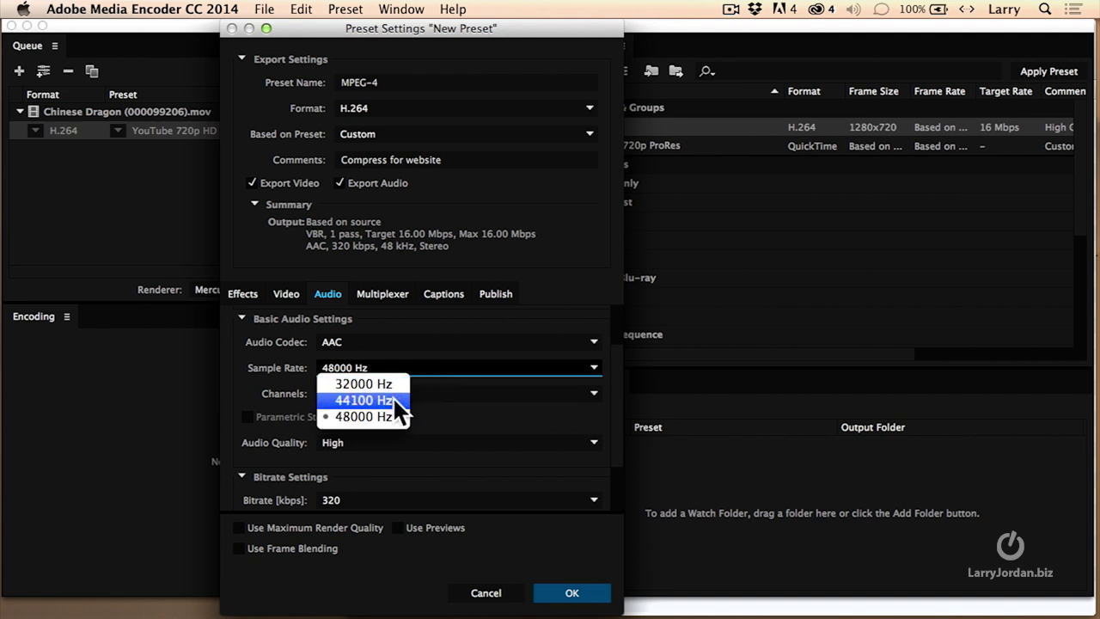
# Set the audio sample rate to 44100 Hz and the channels to Mono
pyautogui.click(393, 398)
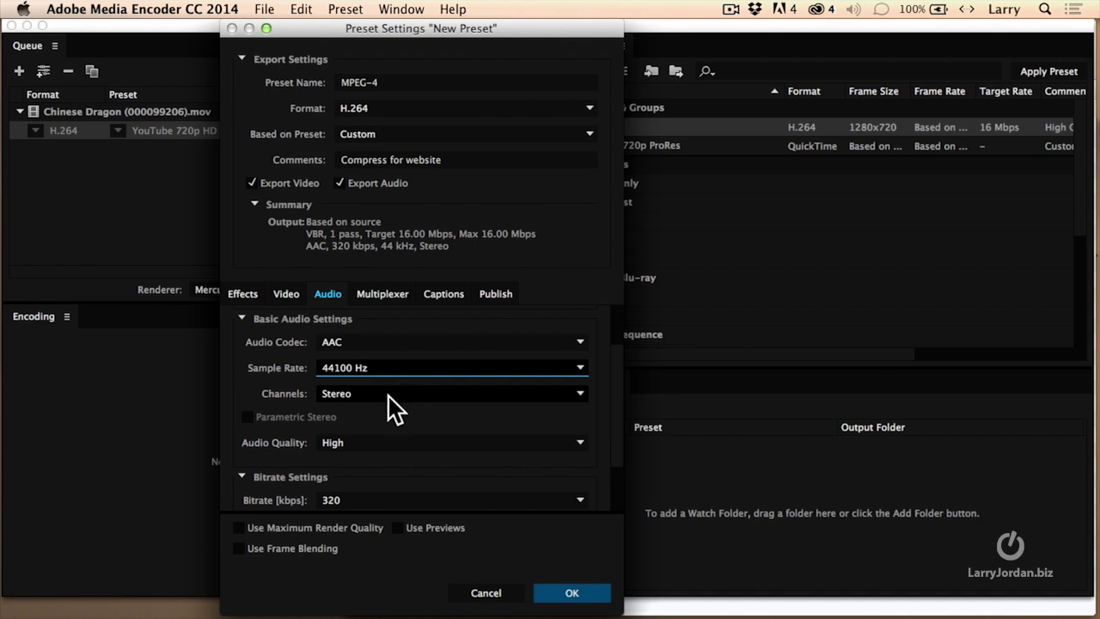
pyautogui.click(397, 393)
pyautogui.click(432, 419)
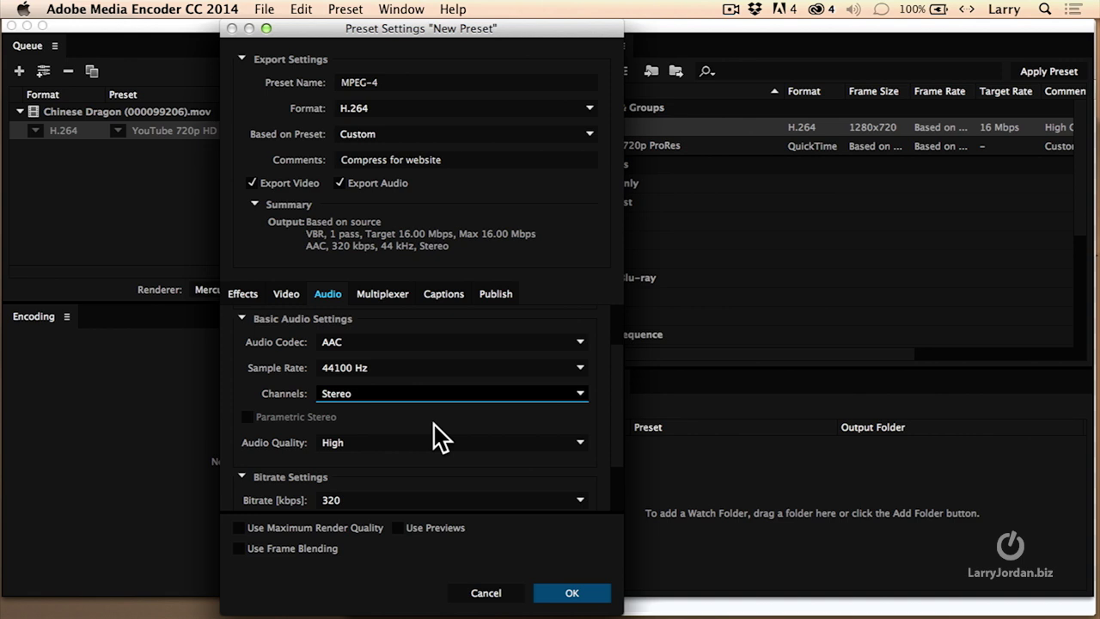
pyautogui.click(381, 395)
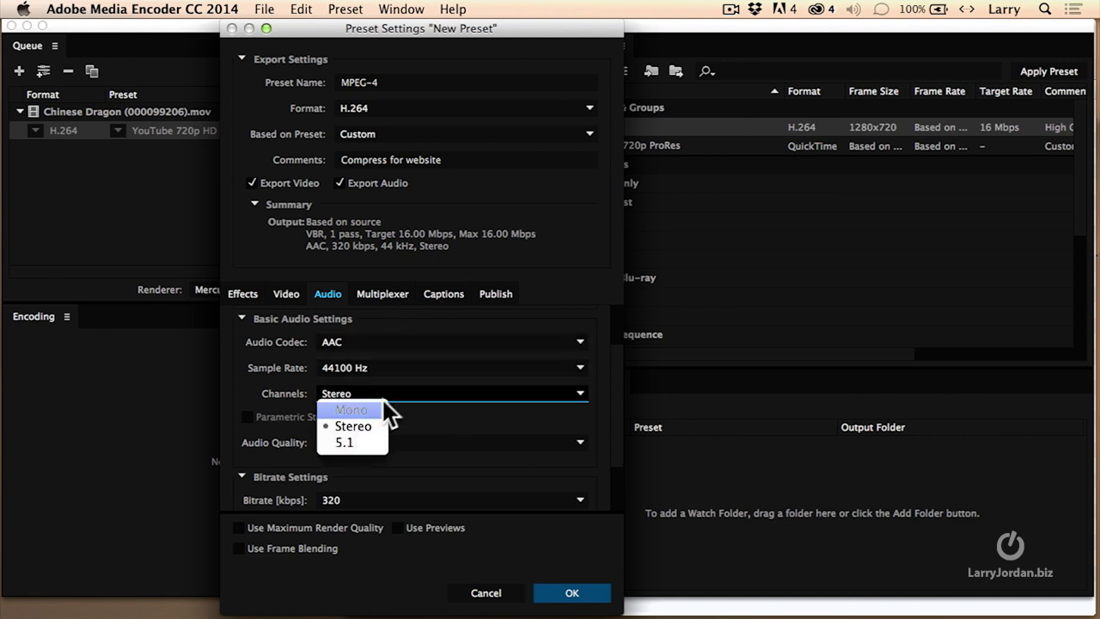
pyautogui.click(378, 412)
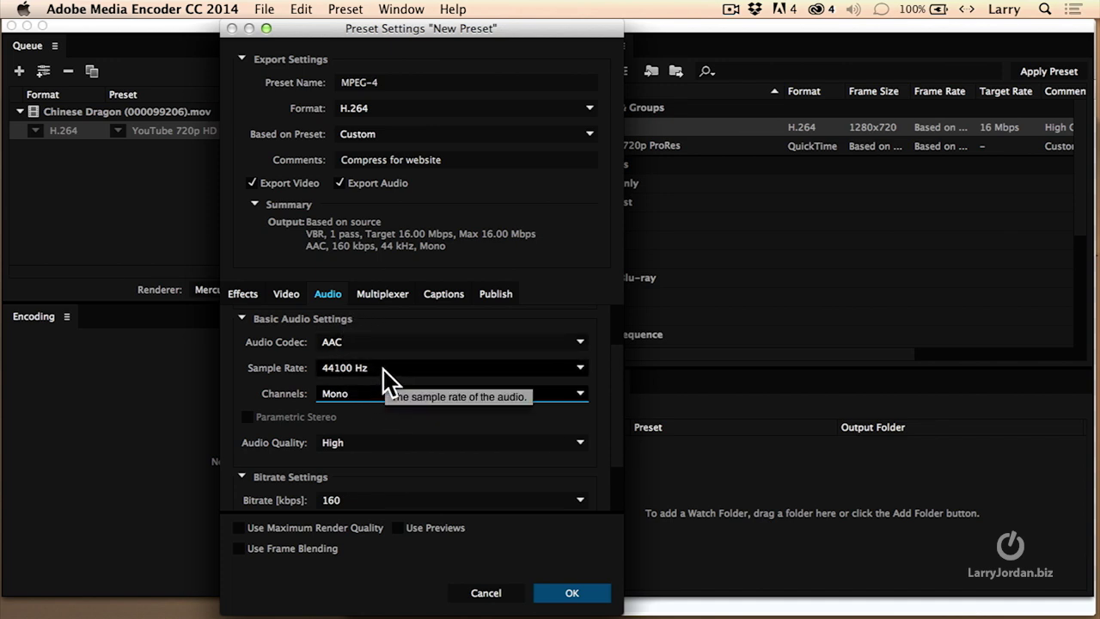
# Set the audio to 32000 Hz, Mono, with a 56 kbps bitrate
pyautogui.click(386, 395)
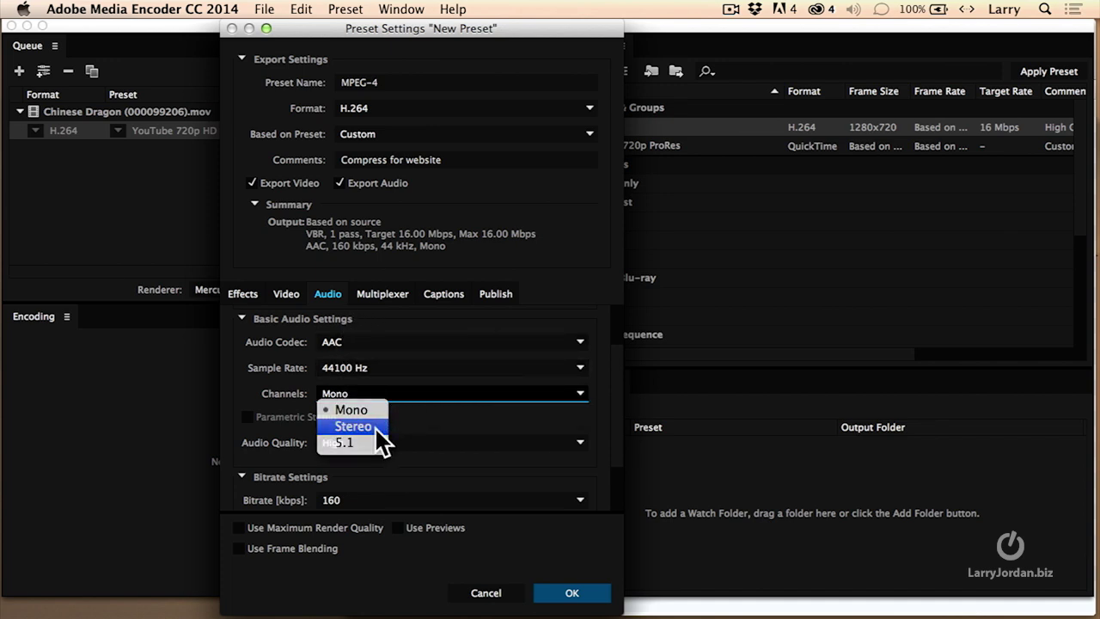
pyautogui.click(375, 426)
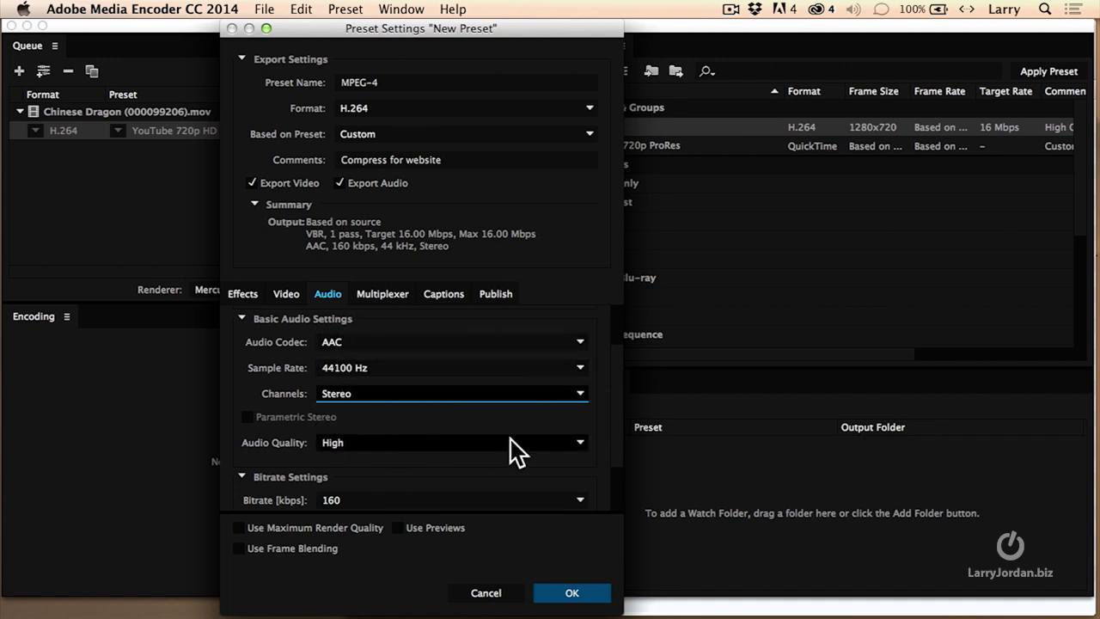
pyautogui.click(429, 503)
pyautogui.click(360, 497)
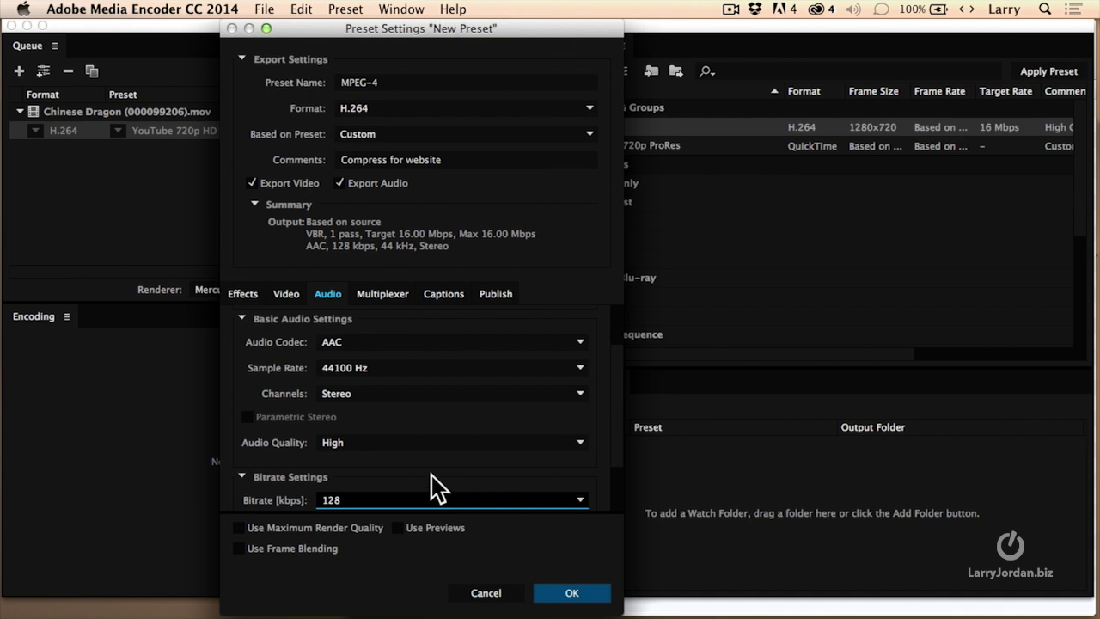
pyautogui.click(412, 367)
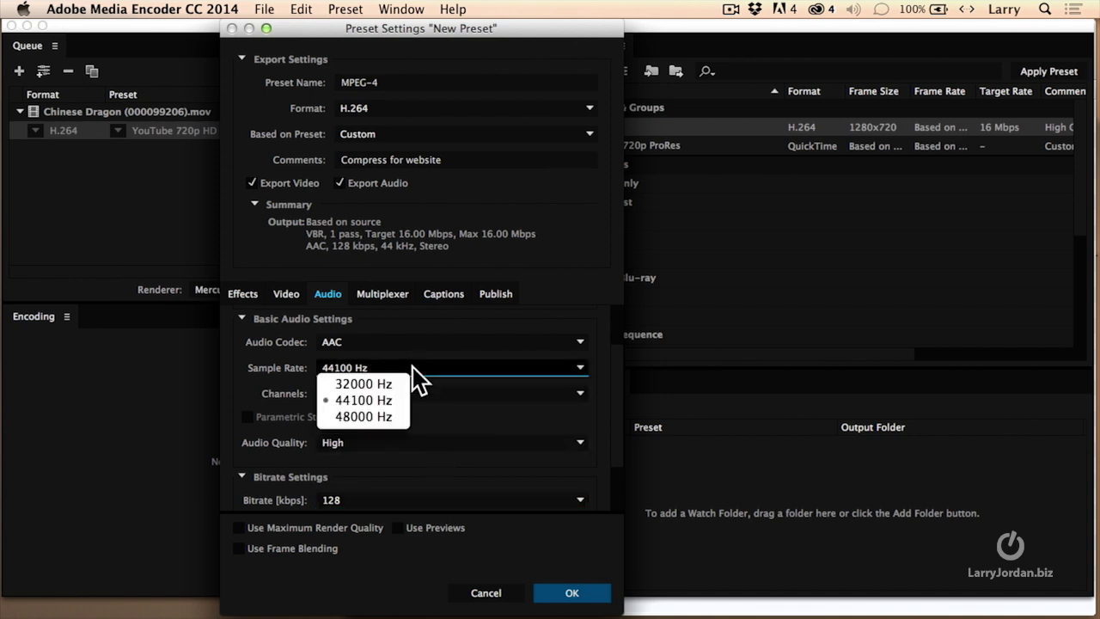
pyautogui.press('Escape')
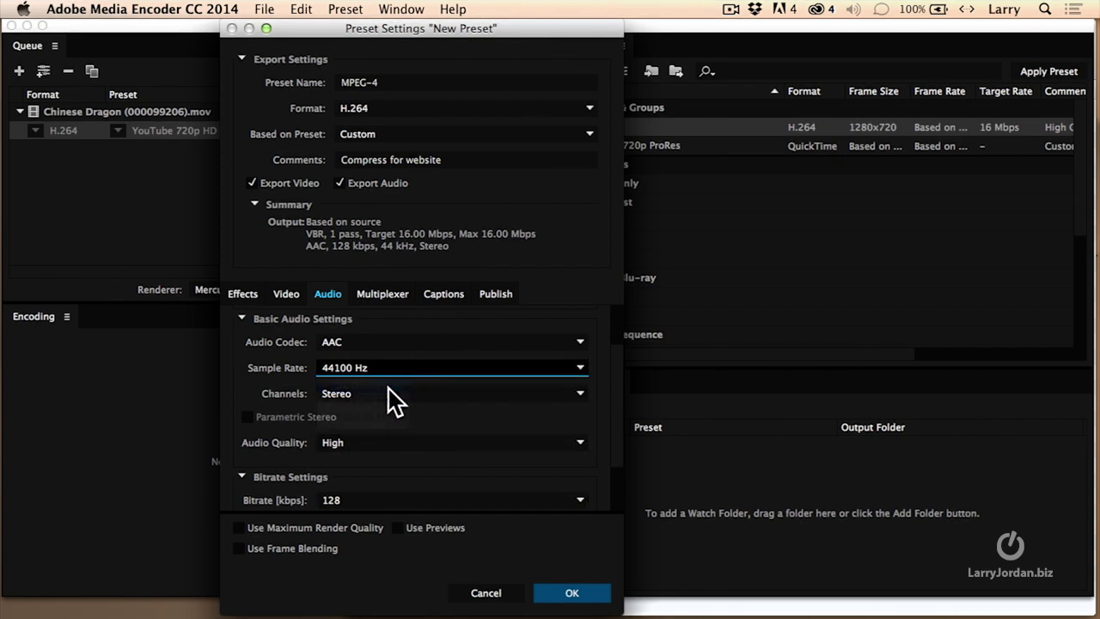
pyautogui.click(388, 393)
pyautogui.click(373, 411)
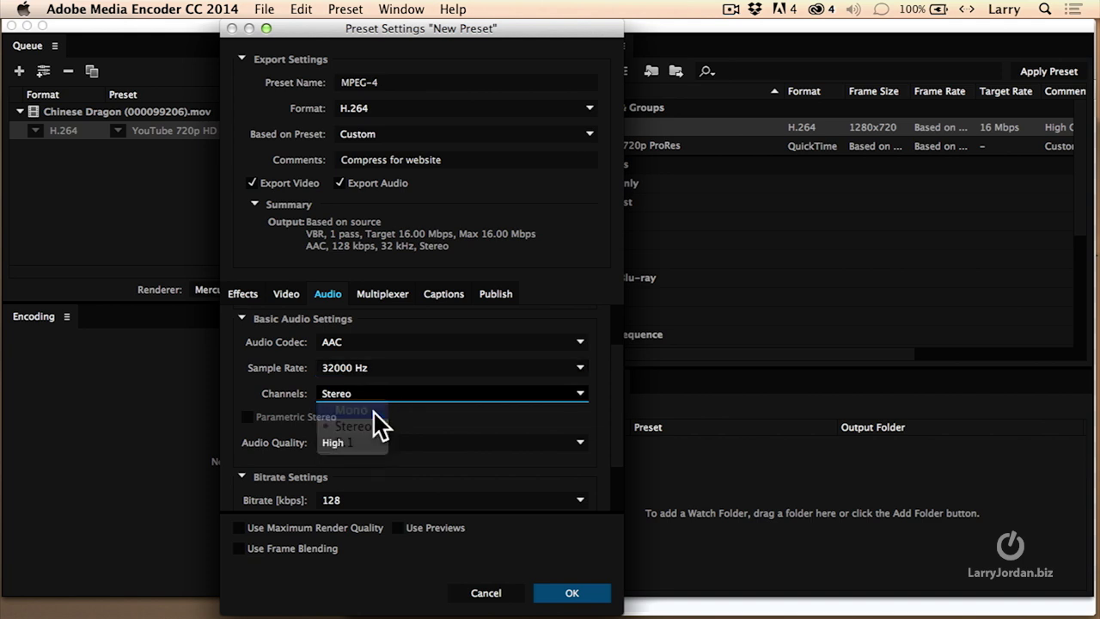
pyautogui.click(356, 499)
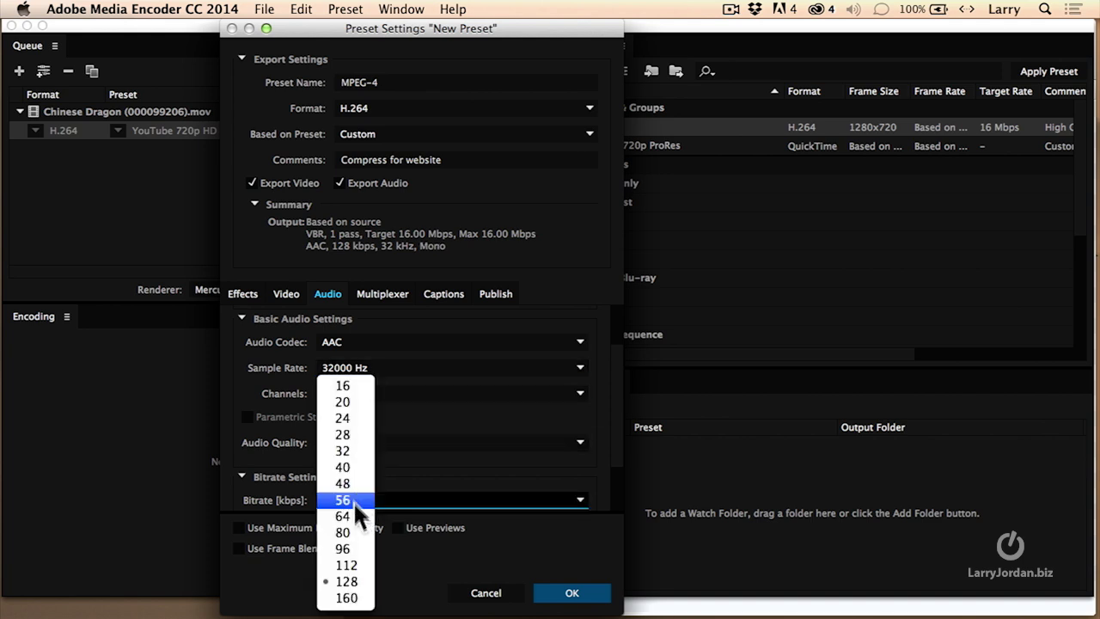
pyautogui.click(353, 514)
pyautogui.click(351, 499)
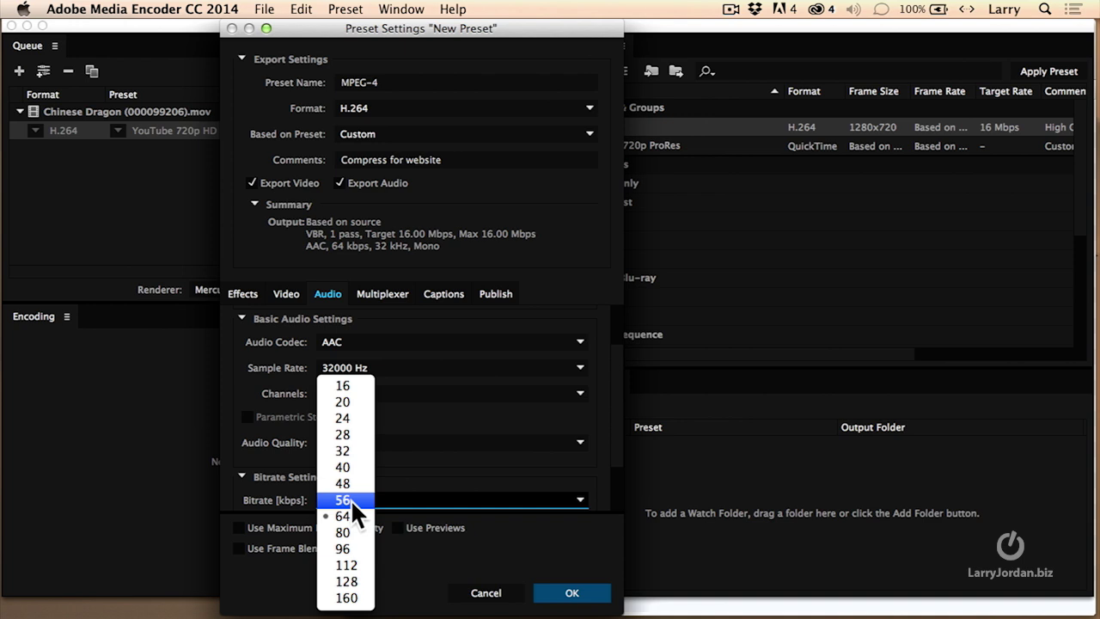
pyautogui.click(351, 500)
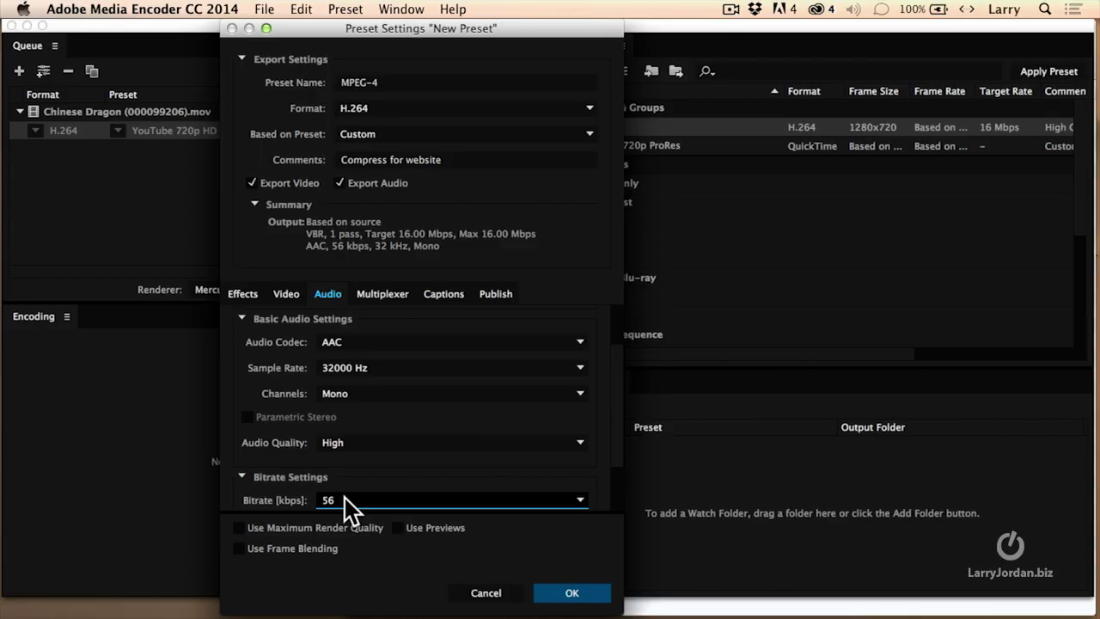
# In the Video settings, set the frame size to 640 by 480
pyautogui.click(287, 294)
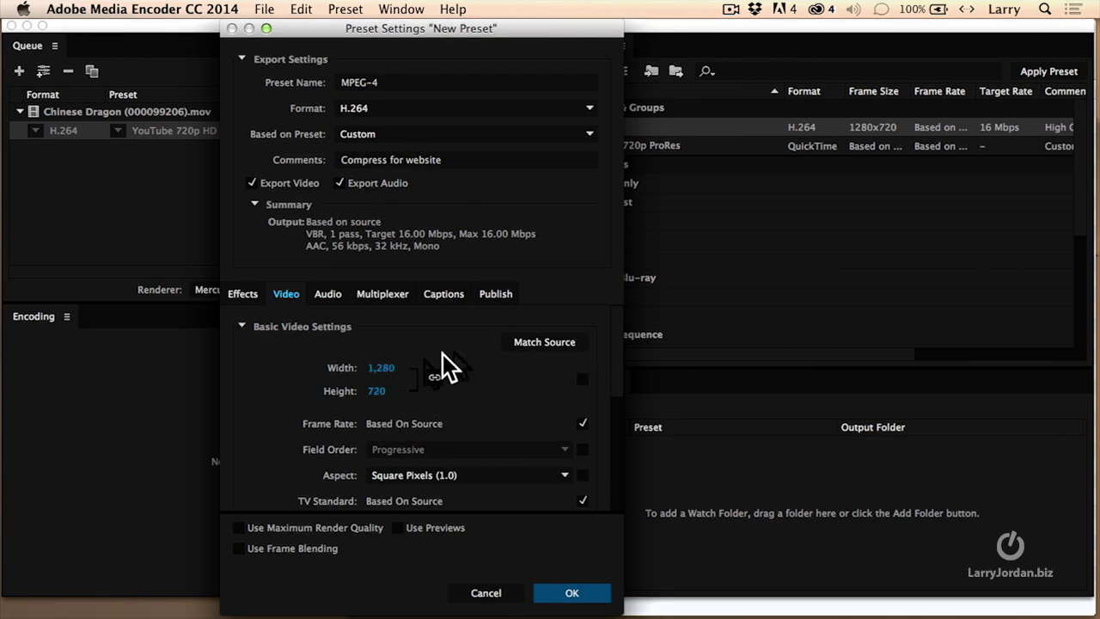
pyautogui.click(381, 367)
pyautogui.write('640')
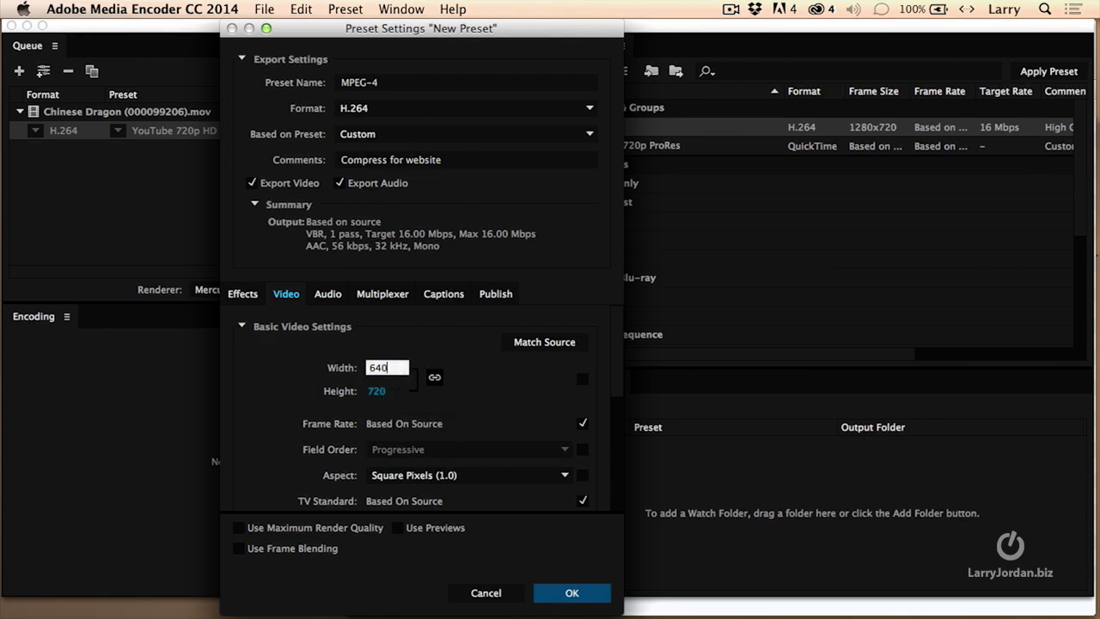
pyautogui.press('Return')
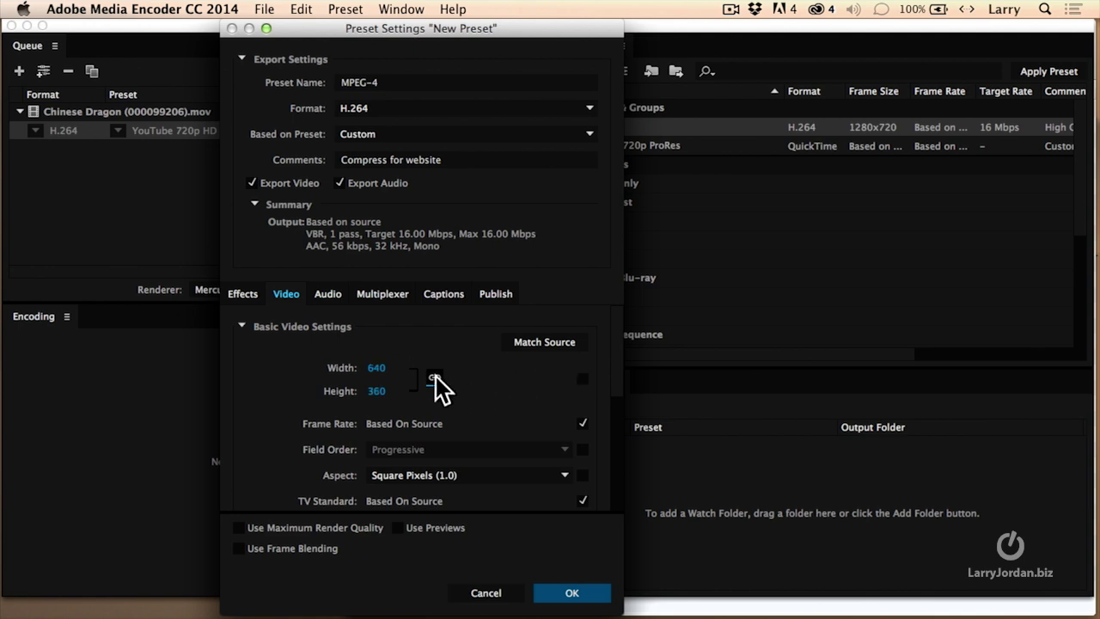
pyautogui.click(371, 391)
pyautogui.write('480')
pyautogui.press('Tab')
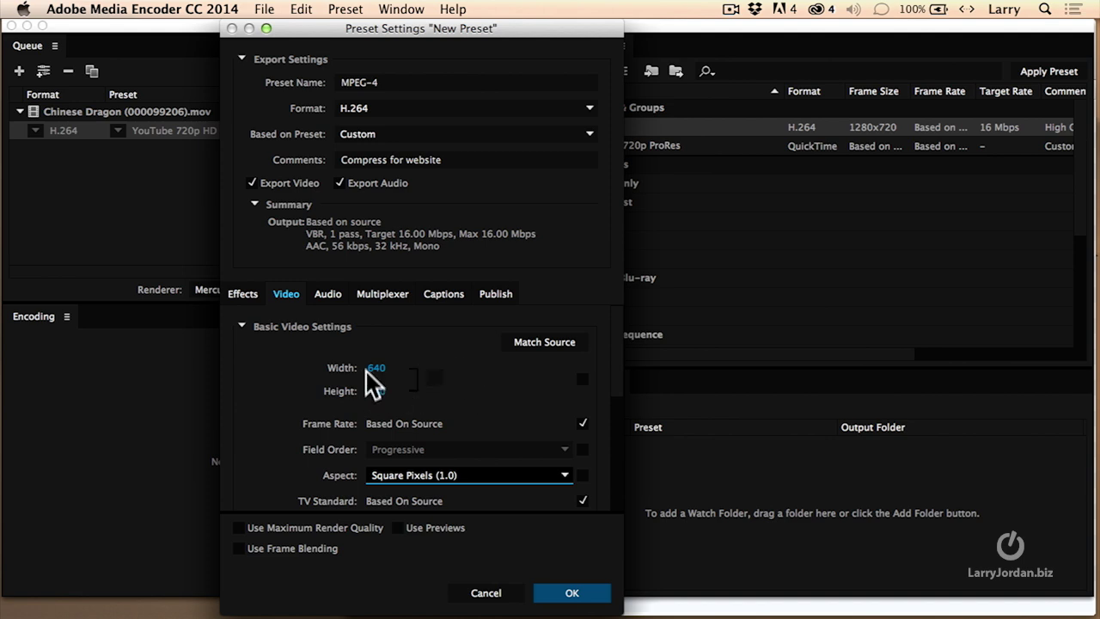
# Change the frame size back to 1280 by 720
pyautogui.click(374, 368)
pyautogui.write('1280')
pyautogui.press('Tab')
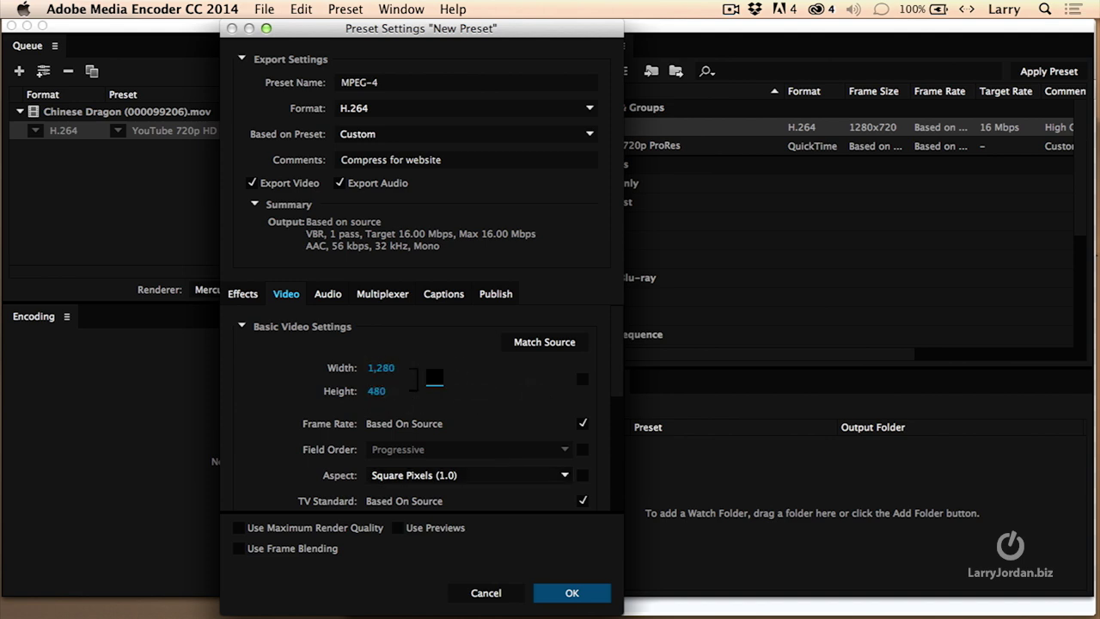
pyautogui.click(374, 391)
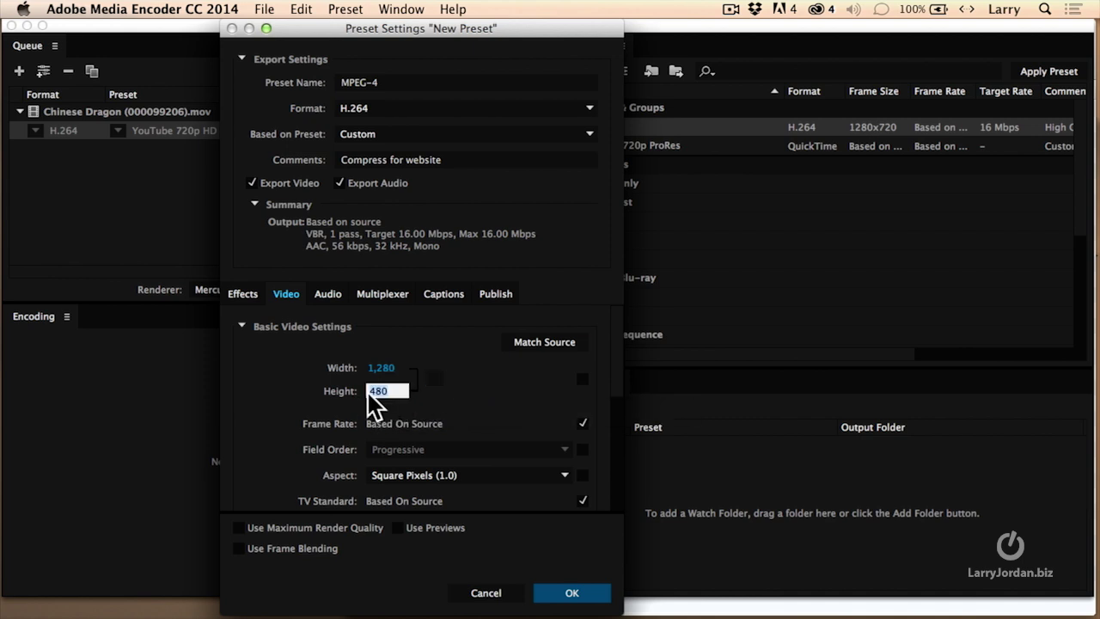
pyautogui.write('720')
pyautogui.press('Tab')
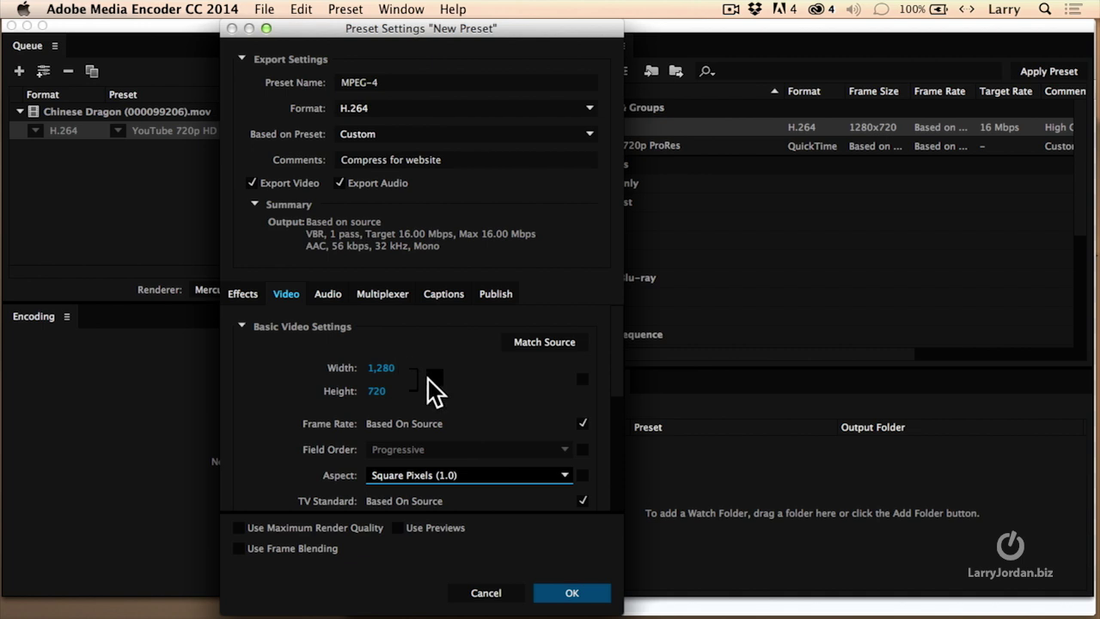
# Link the dimensions, scale to 1920x1080, then apply Match Source to the basic video settings
pyautogui.click(434, 378)
pyautogui.click(381, 368)
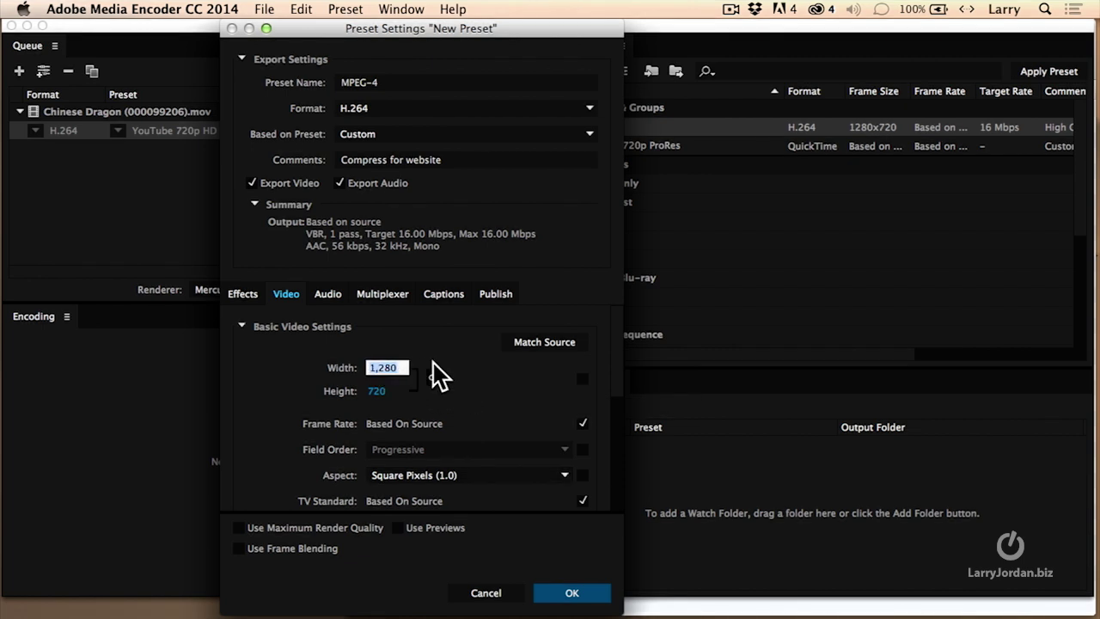
pyautogui.write('1,')
pyautogui.write('92')
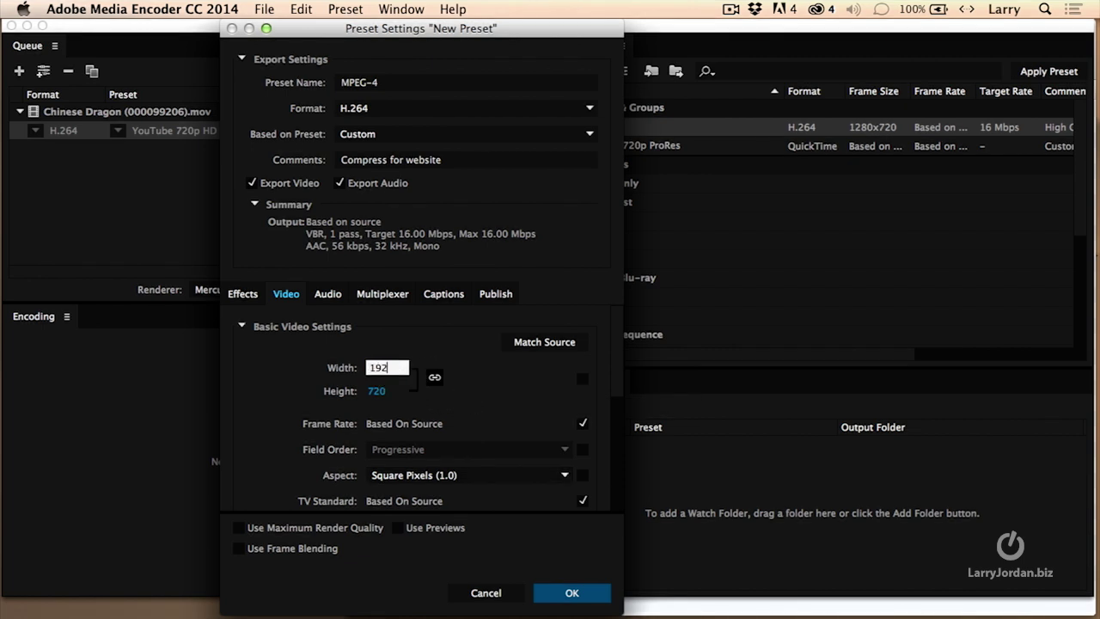
pyautogui.write('0')
pyautogui.press('Return')
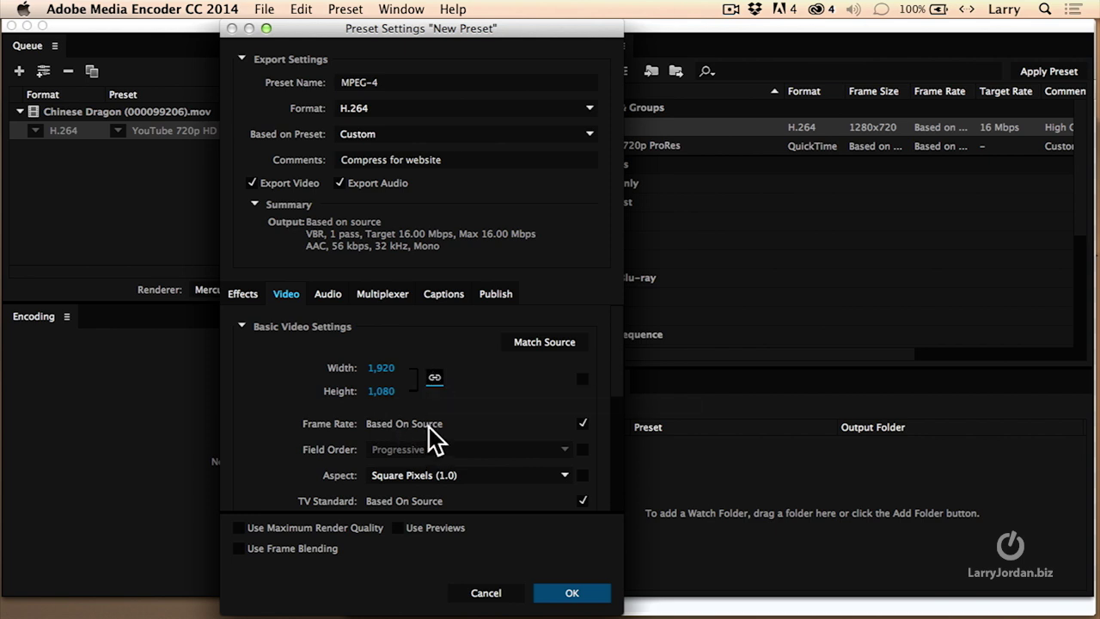
pyautogui.click(560, 349)
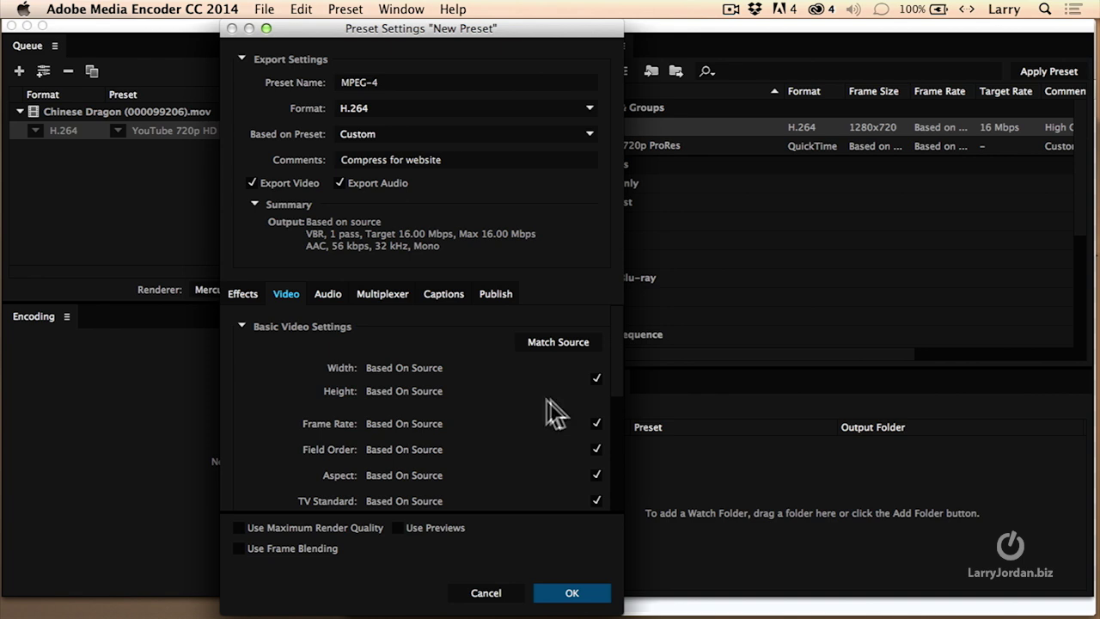
# Unlink from the source and set the width to 1280, scaling height to 720
pyautogui.click(596, 378)
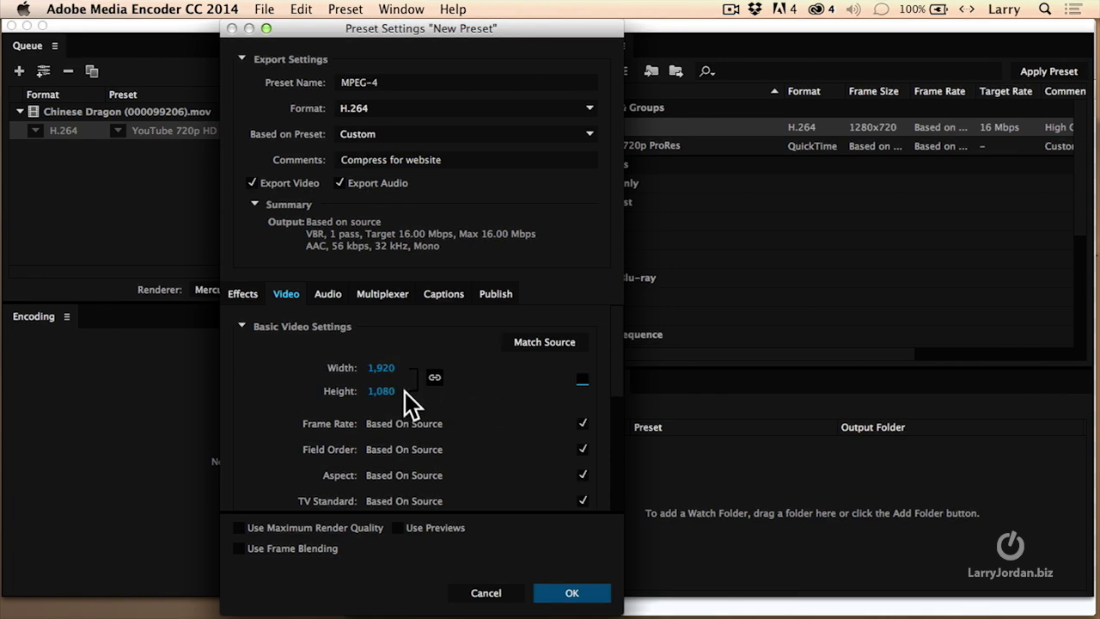
pyautogui.click(375, 368)
pyautogui.write('12')
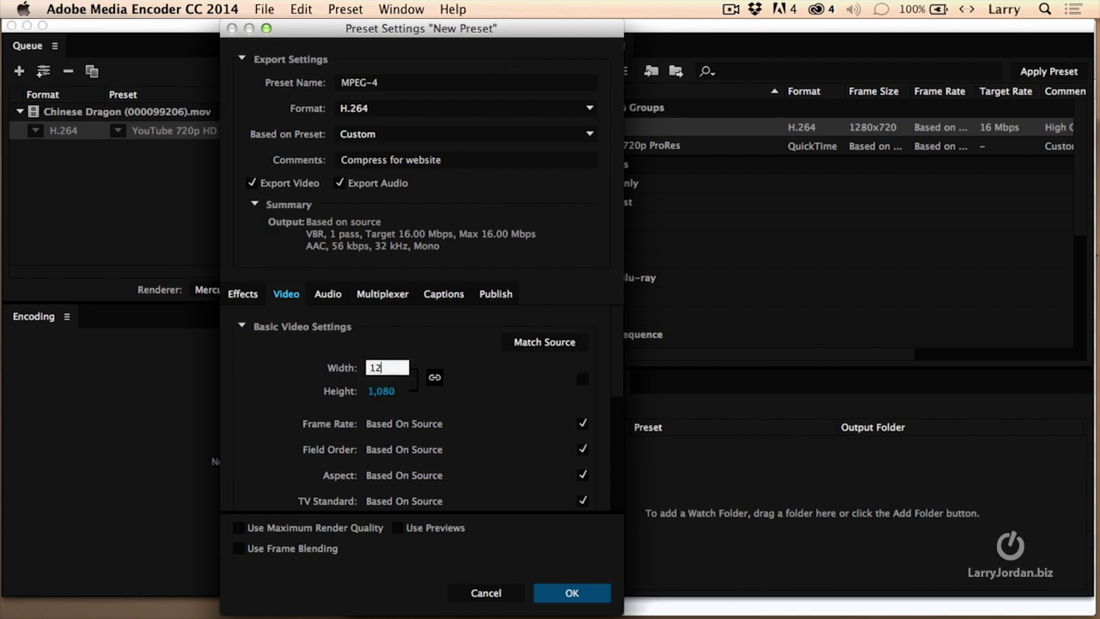
pyautogui.press('Return')
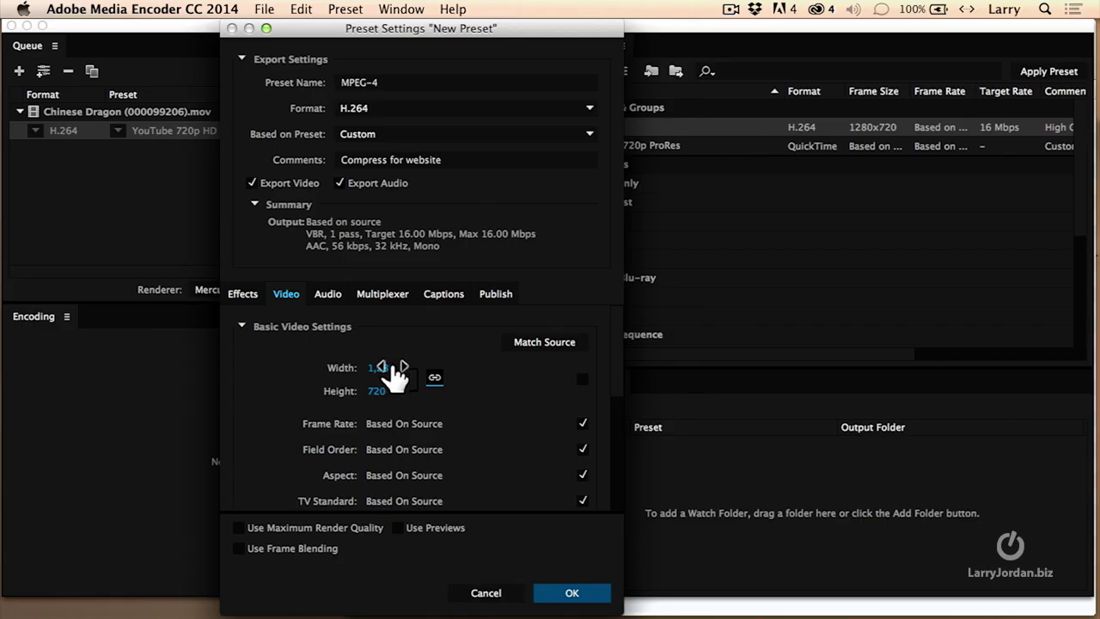
# Make the field order follow the source with its Match Source box
pyautogui.scroll(-3, 527, 413)
pyautogui.scroll(1, 527, 413)
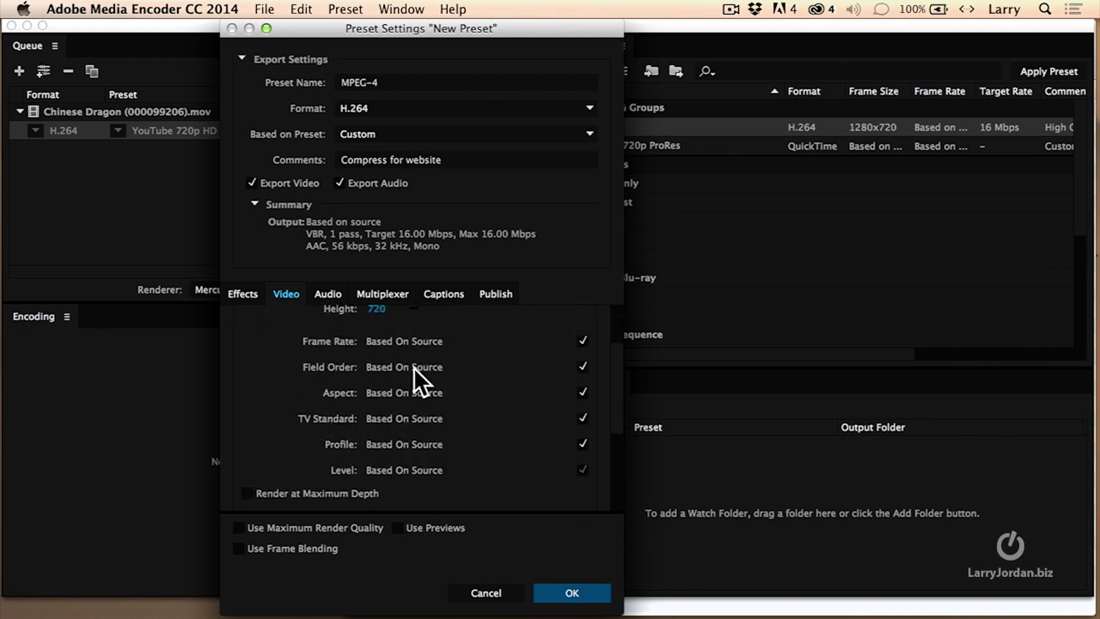
pyautogui.click(582, 367)
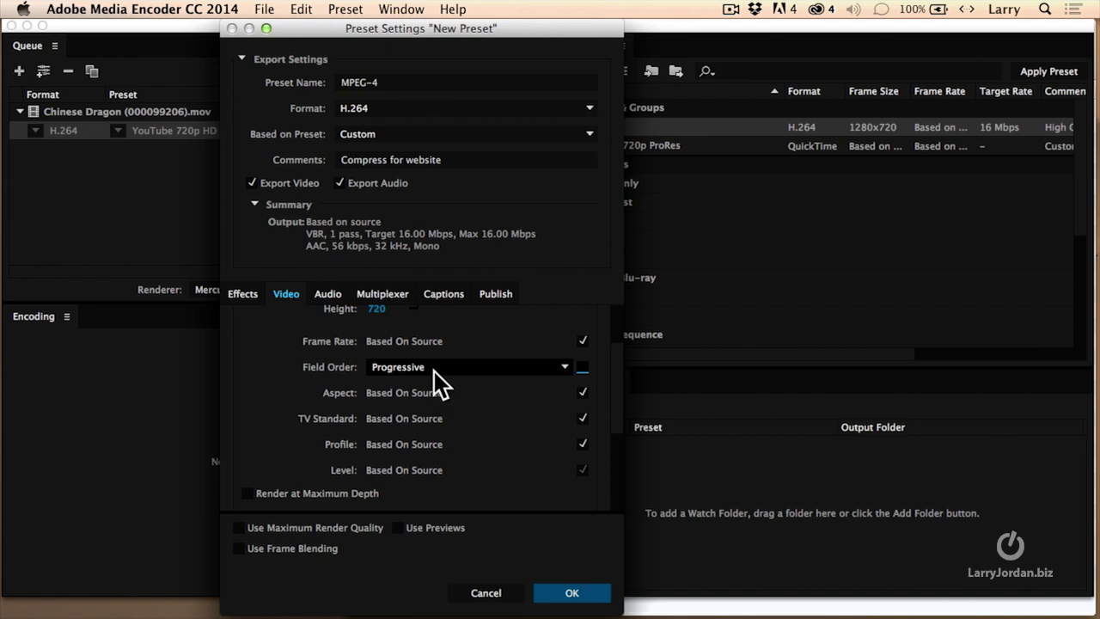
pyautogui.click(582, 367)
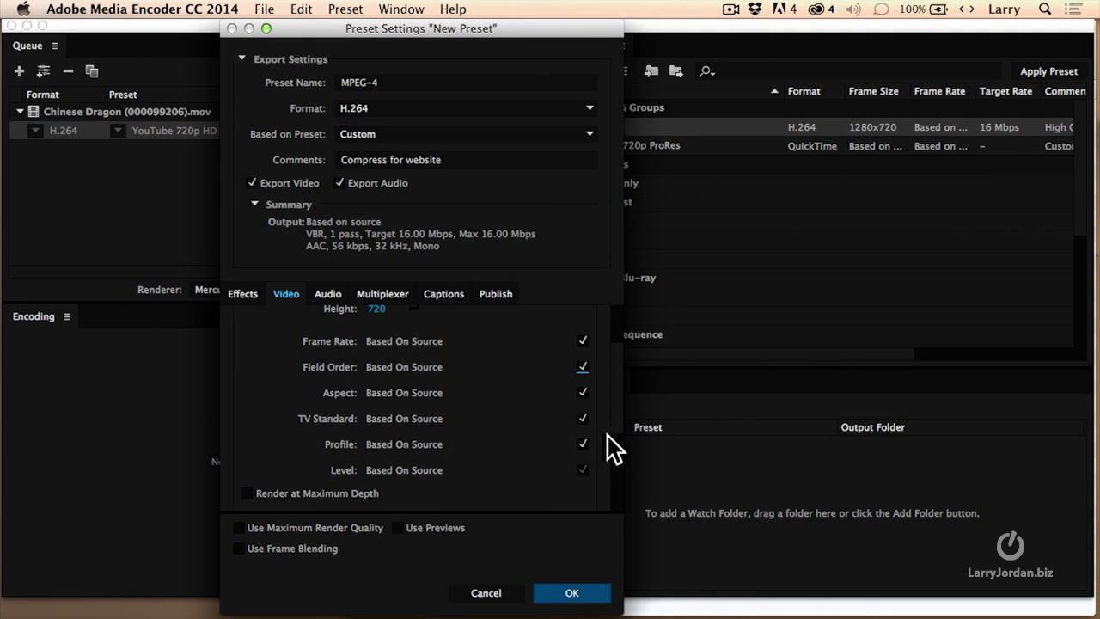
# Turn off Render at Maximum Depth
pyautogui.moveTo(611, 432); pyautogui.dragTo(612, 499)
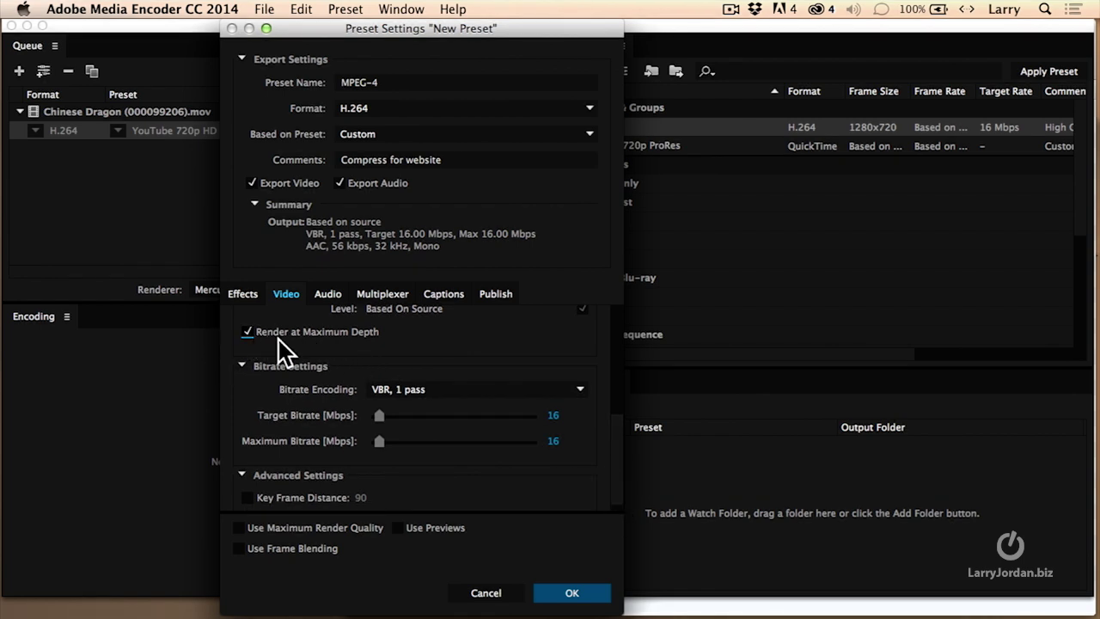
pyautogui.moveTo(307, 342)
pyautogui.click(318, 330)
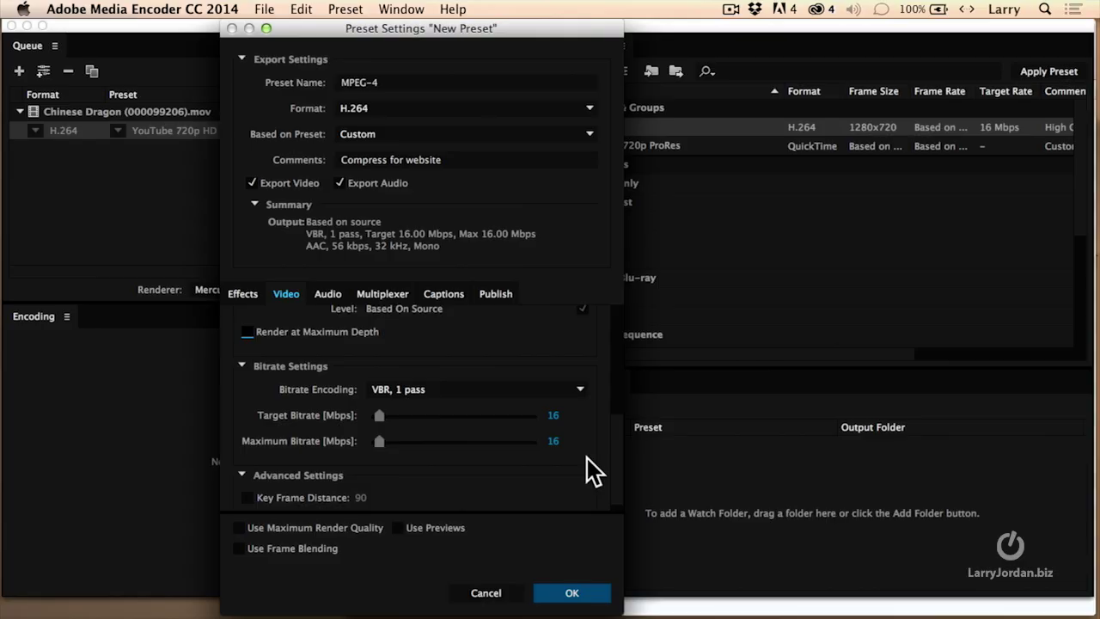
# Set Bitrate Encoding to VBR, 2 pass
pyautogui.click(555, 390)
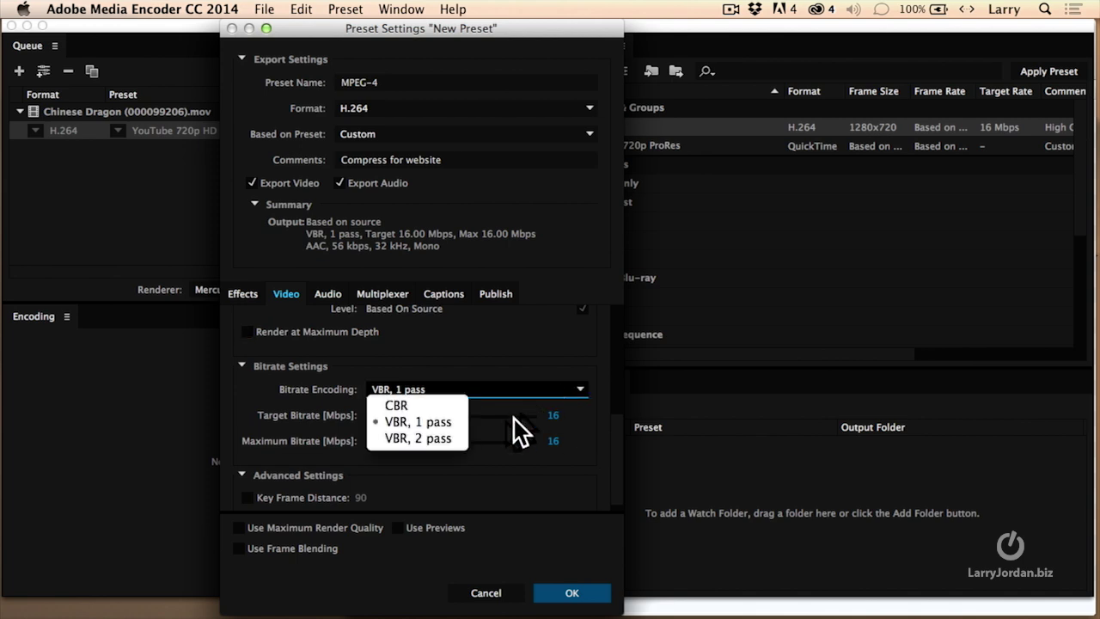
pyautogui.click(458, 439)
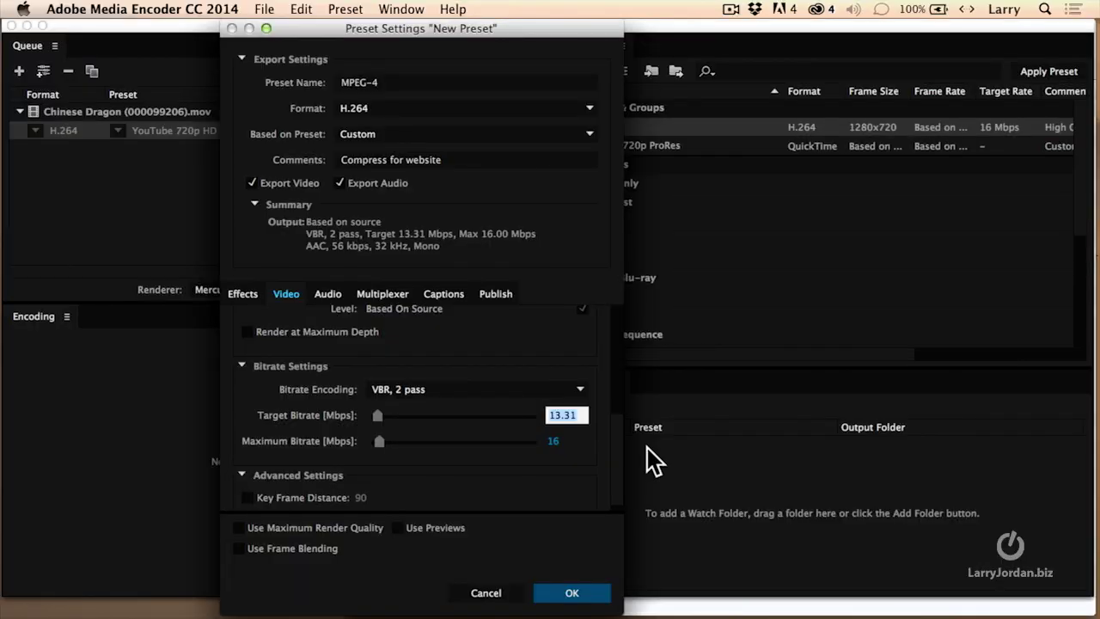
# Set target bitrate to 2 Mbps and maximum to 2.2 Mbps, and enable Key Frame Distance
pyautogui.write('2')
pyautogui.press('Tab')
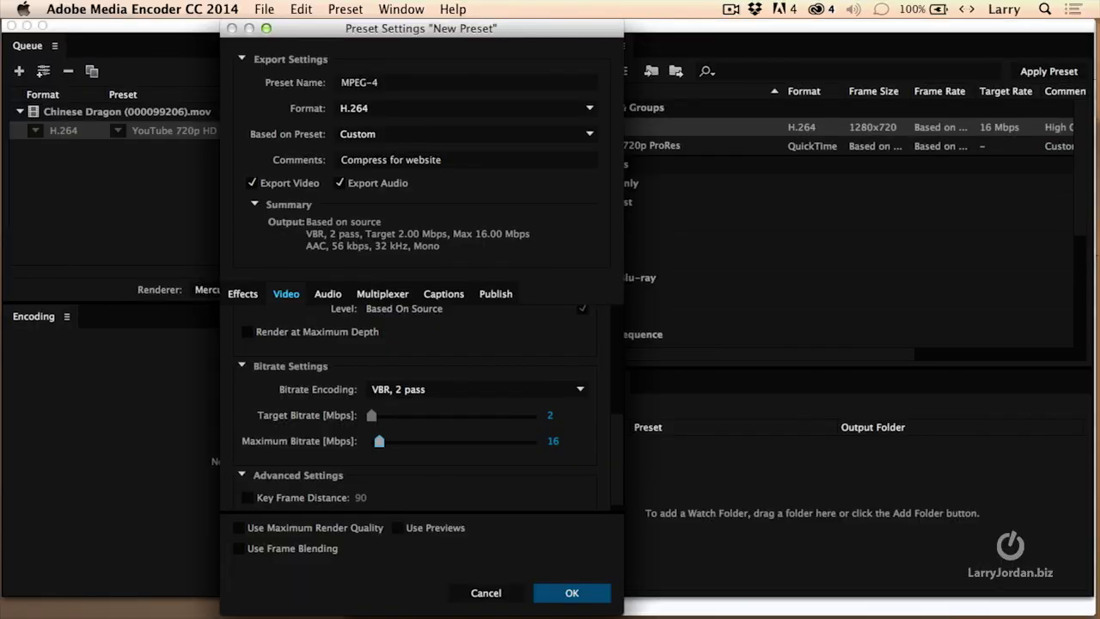
pyautogui.click(560, 444)
pyautogui.write('2.')
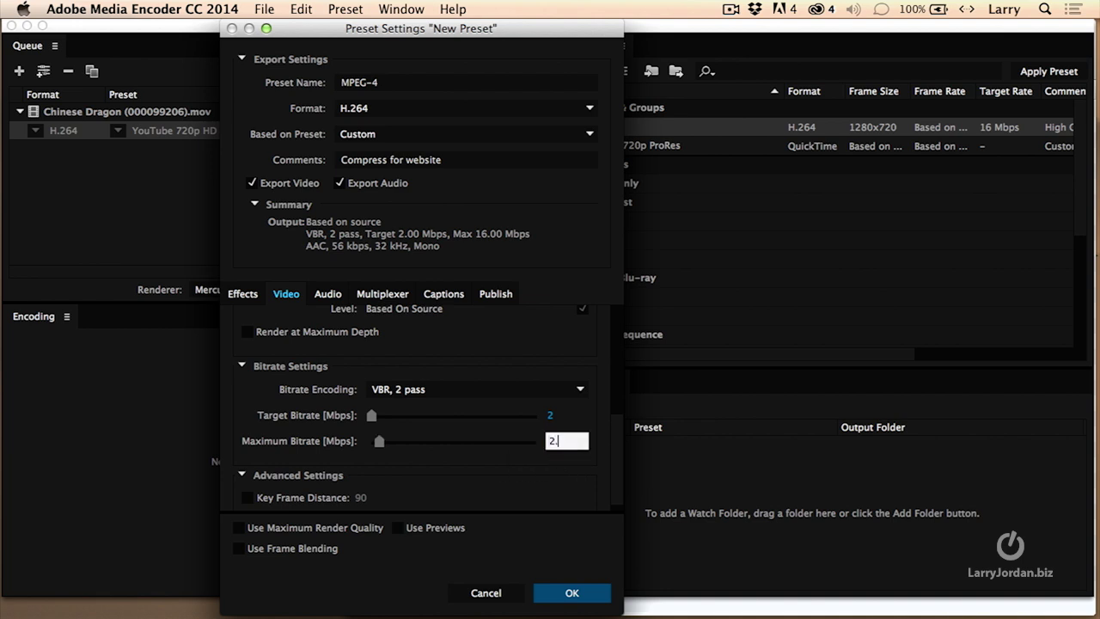
pyautogui.write('2')
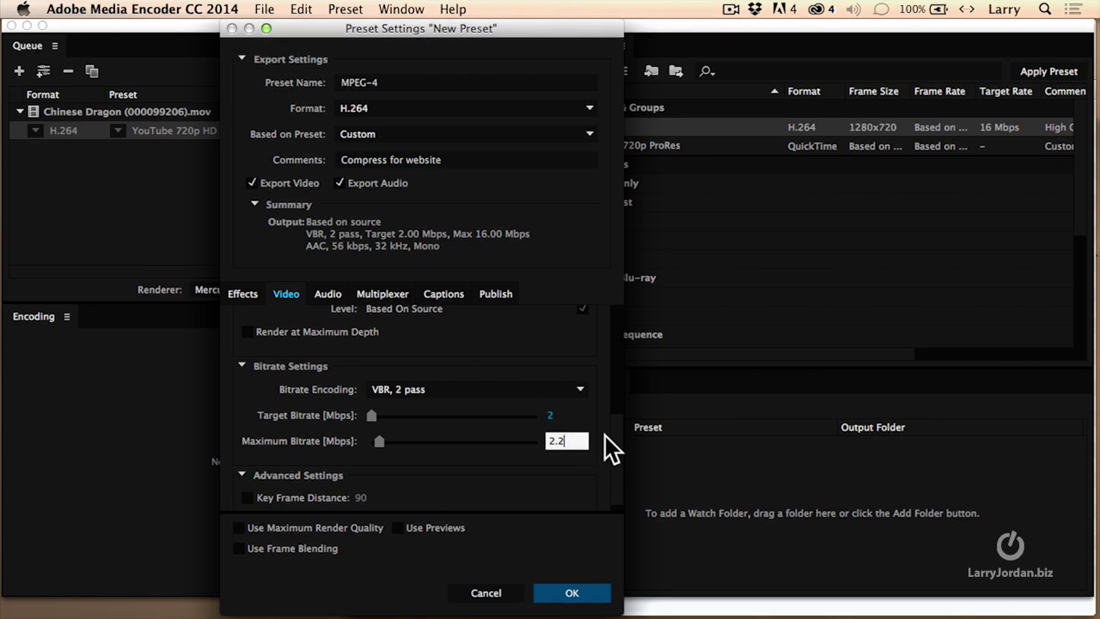
pyautogui.scroll(-1, 603, 459)
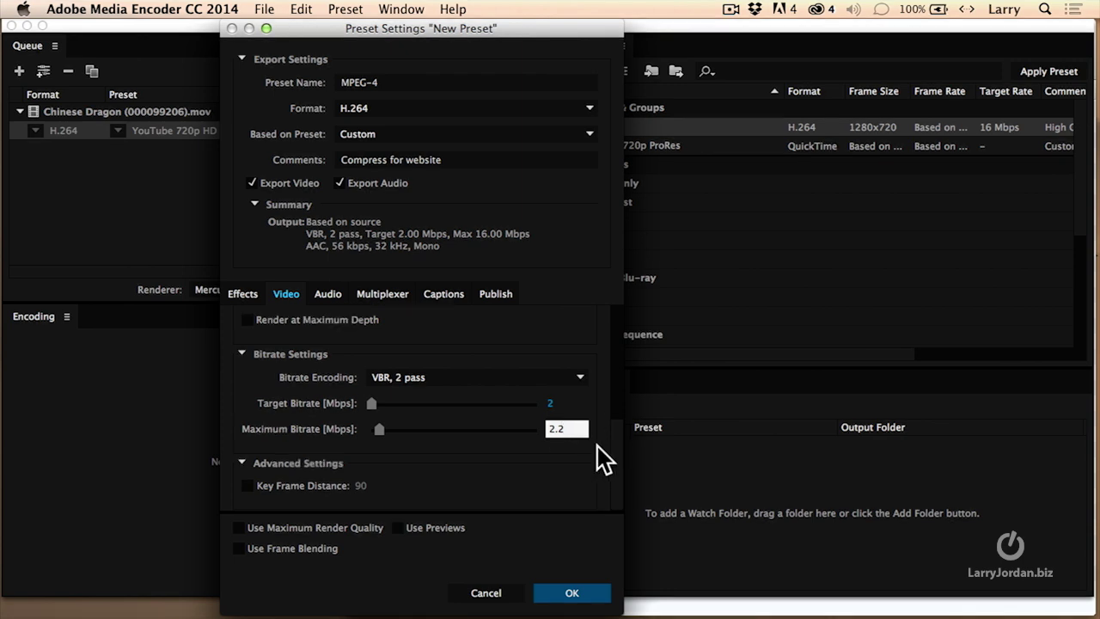
pyautogui.click(312, 492)
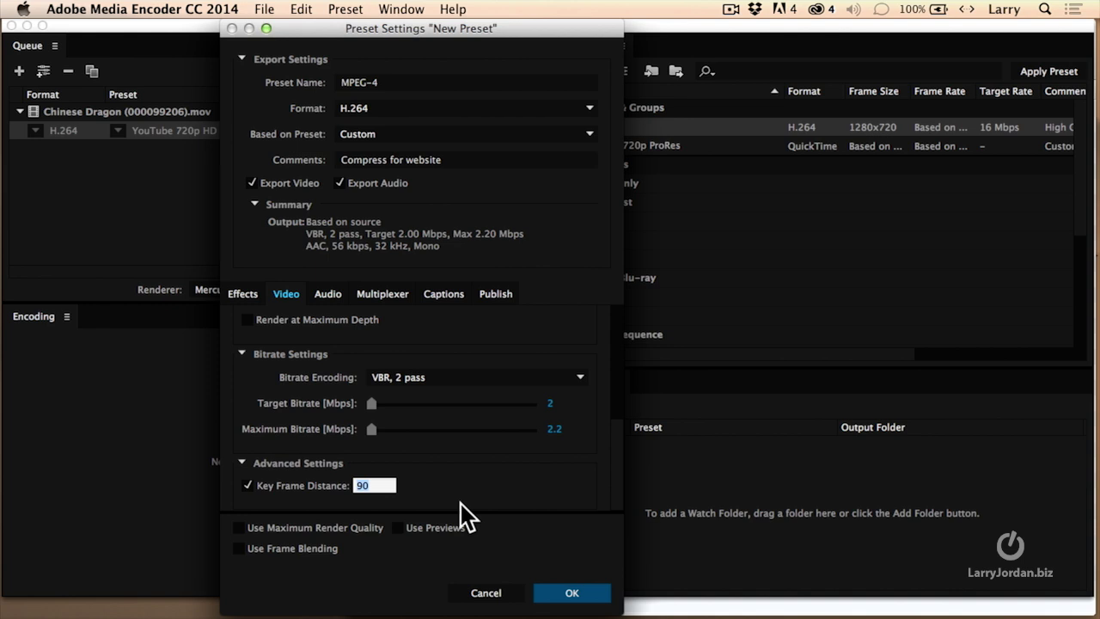
# Change the key frame distance from 90 to 120
pyautogui.write('120')
pyautogui.press('Return')
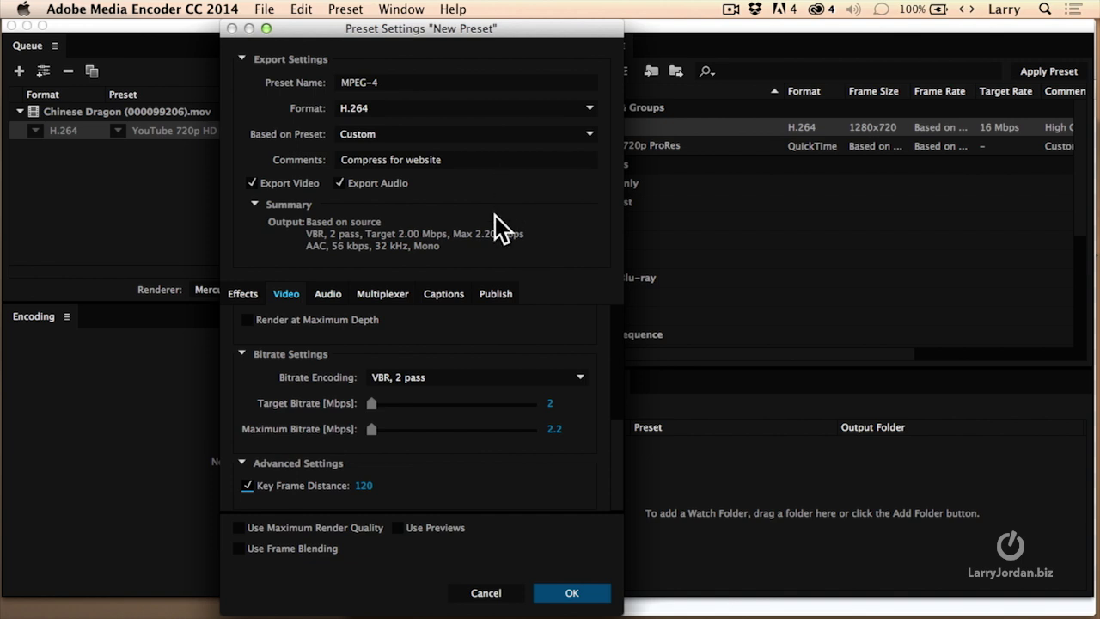
# Unlink the width and height proportions and set the output width to 640
pyautogui.scroll(5, 619, 376)
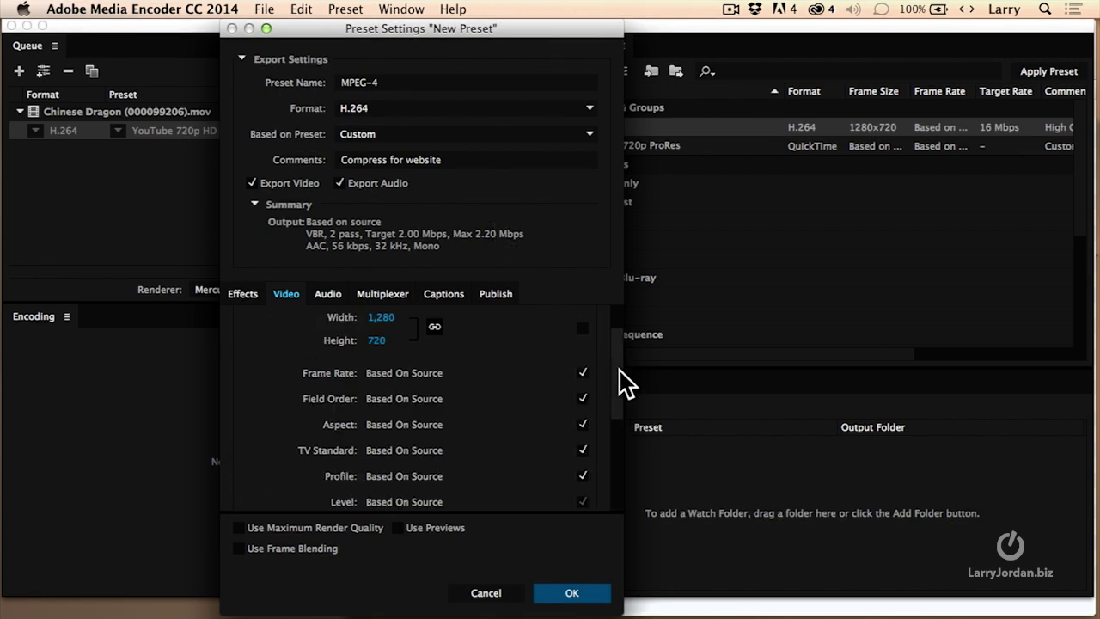
pyautogui.click(378, 317)
pyautogui.click(434, 328)
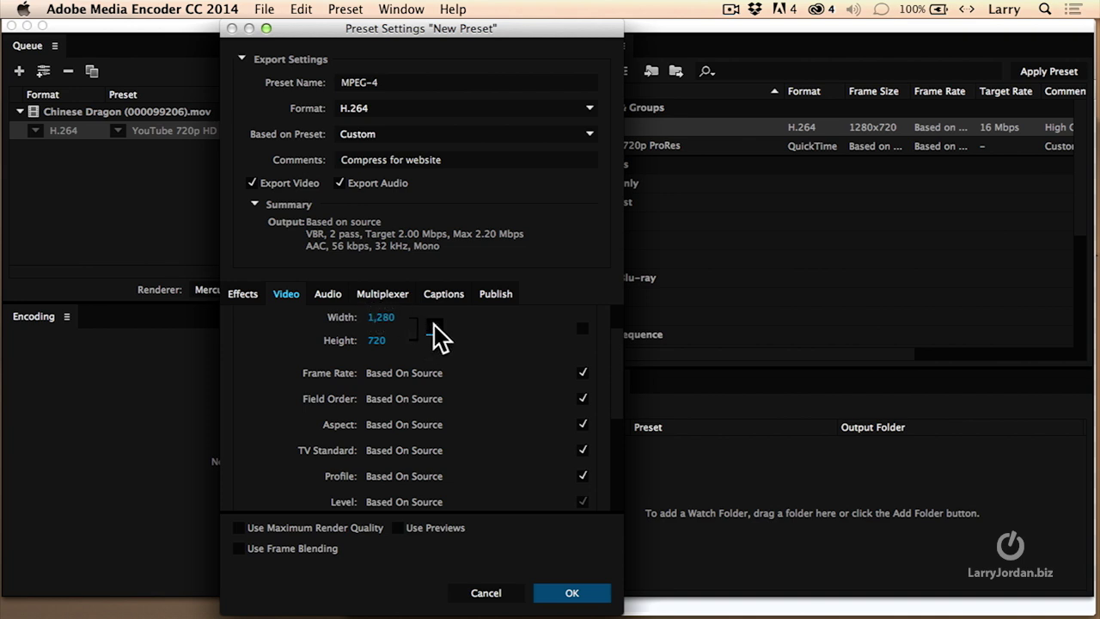
pyautogui.click(378, 317)
pyautogui.write('640')
pyautogui.press('Return')
# Set the output height to 480, then switch the frame size to Match Source
pyautogui.click(378, 340)
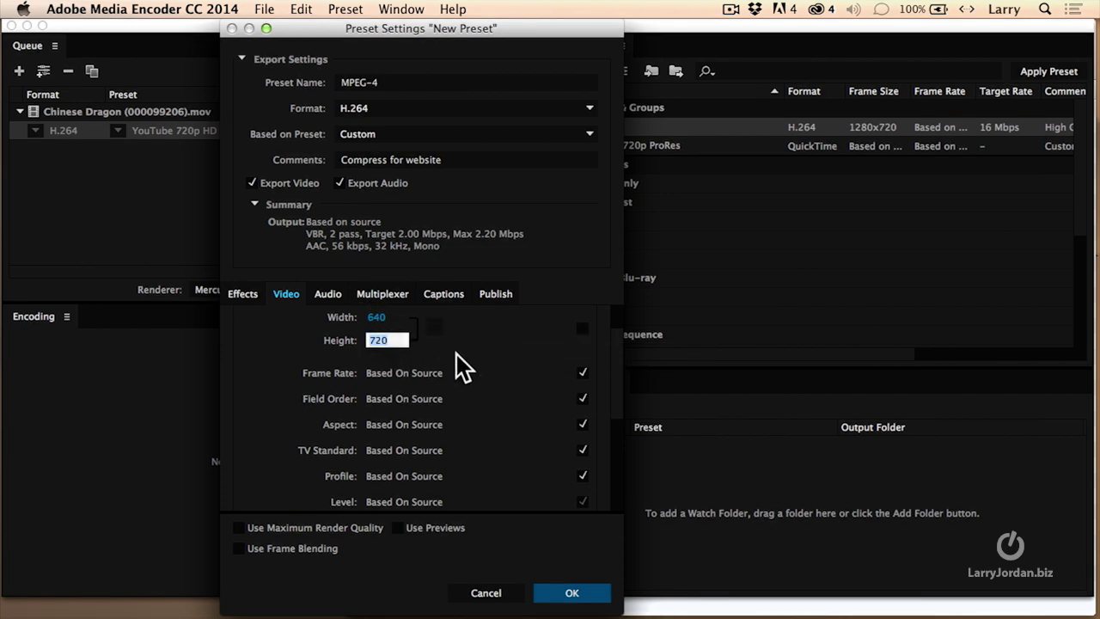
pyautogui.write('480')
pyautogui.press('Return')
pyautogui.click(378, 341)
pyautogui.write('480')
pyautogui.press('Return')
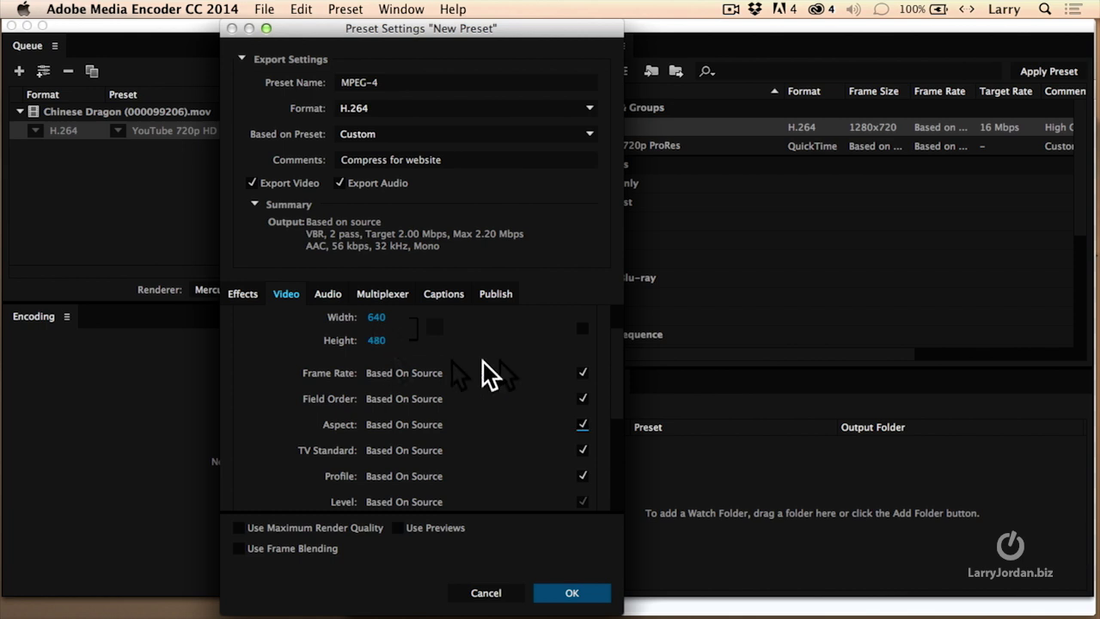
pyautogui.click(582, 329)
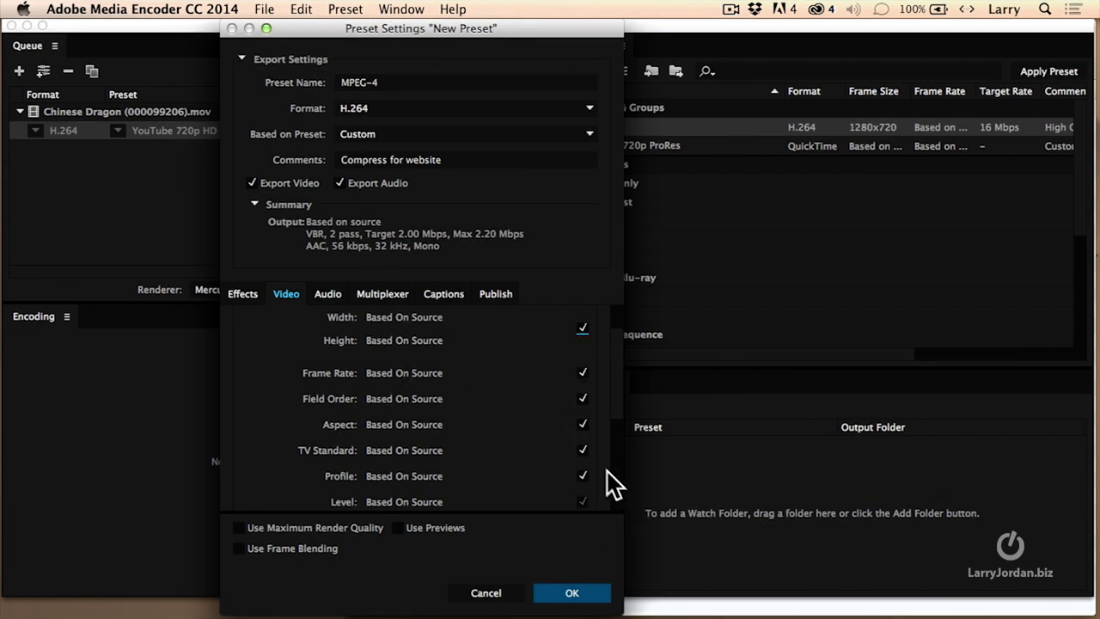
pyautogui.moveTo(609, 418); pyautogui.dragTo(619, 496)
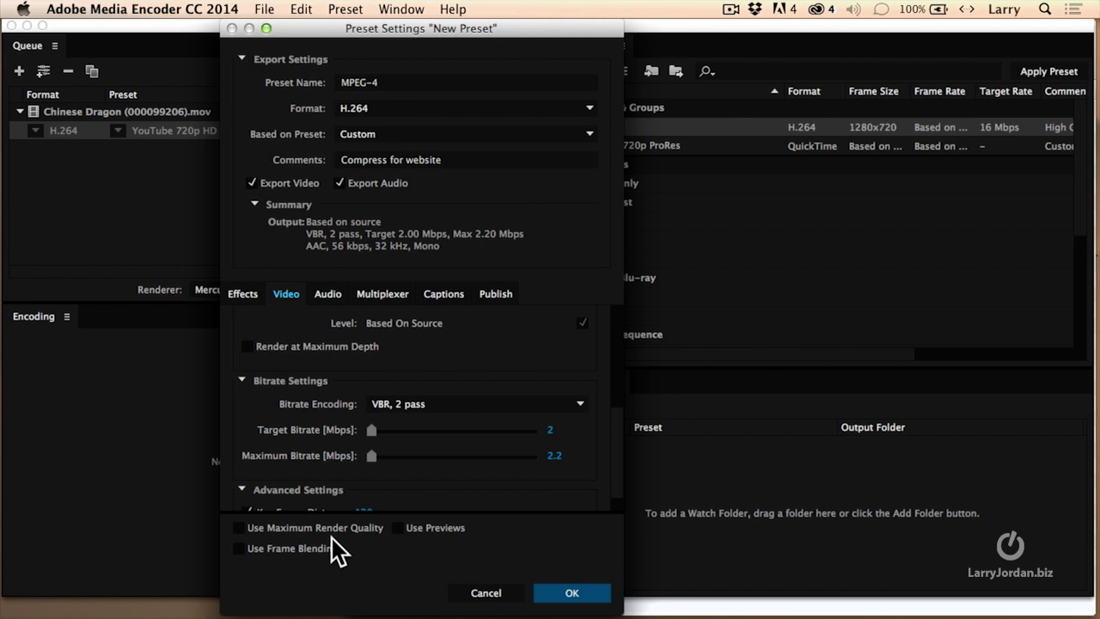
# Enable both Use Maximum Render Quality and Use Frame Blending
pyautogui.click(239, 528)
pyautogui.moveTo(446, 528)
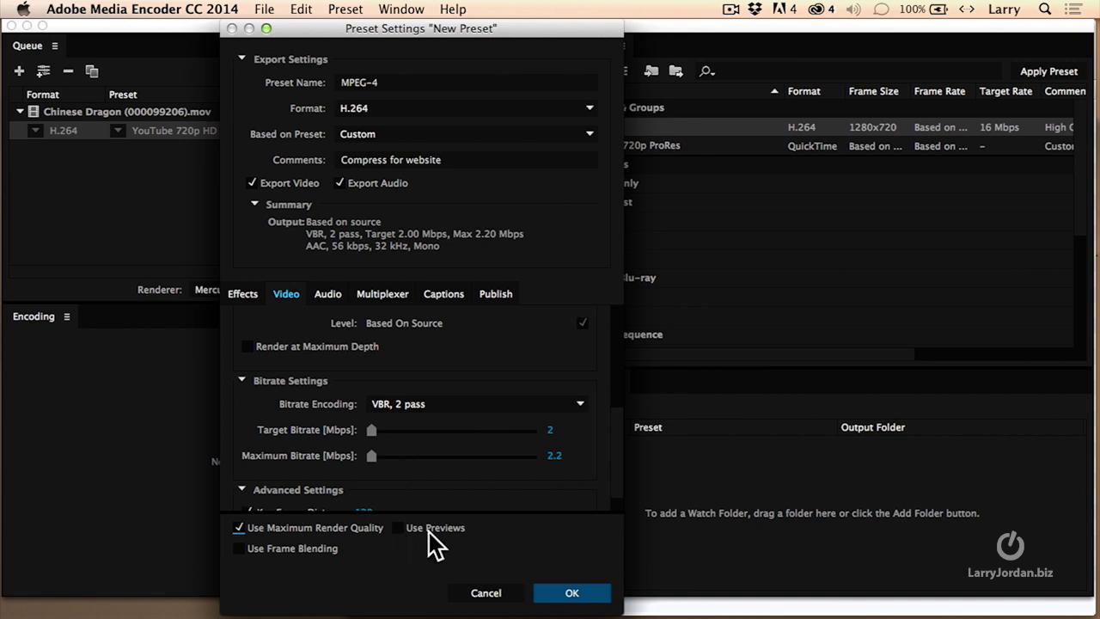
pyautogui.click(239, 549)
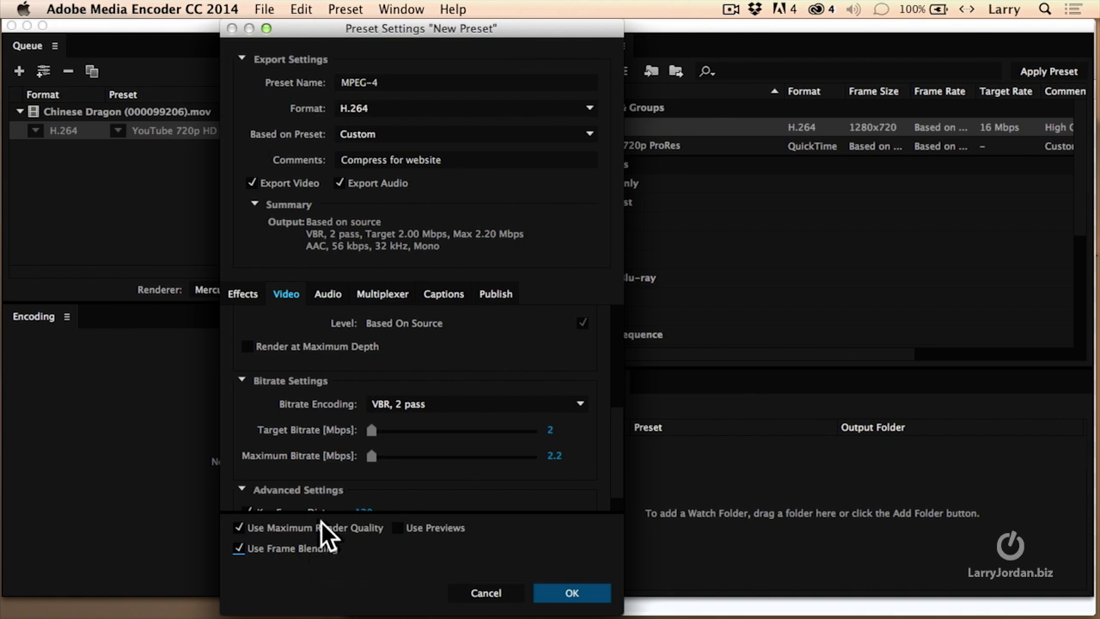
pyautogui.click(255, 529)
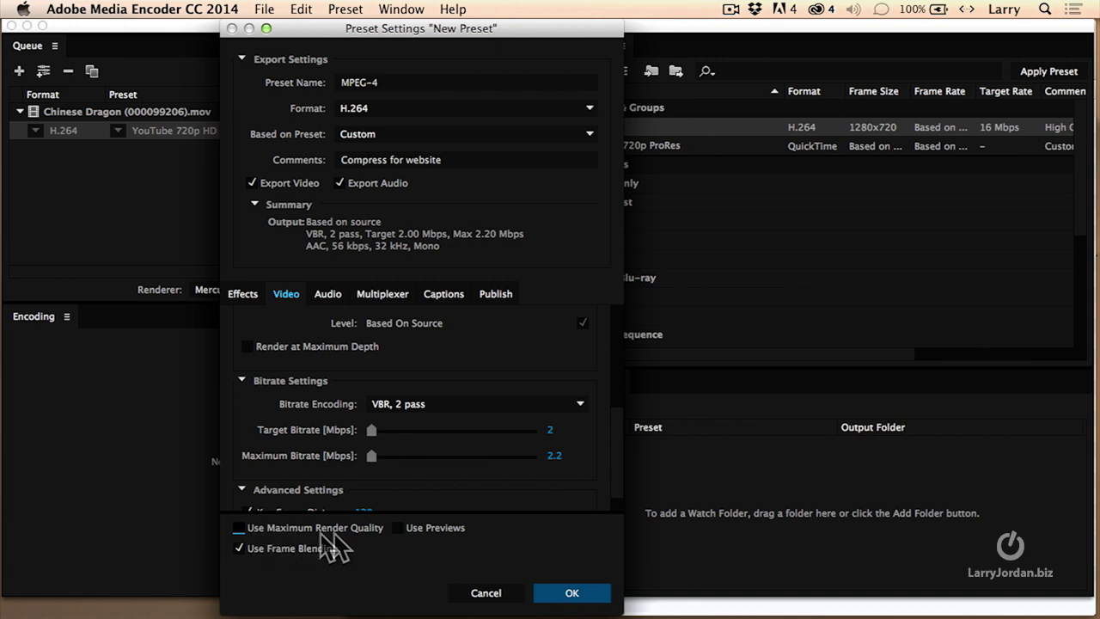
pyautogui.click(240, 527)
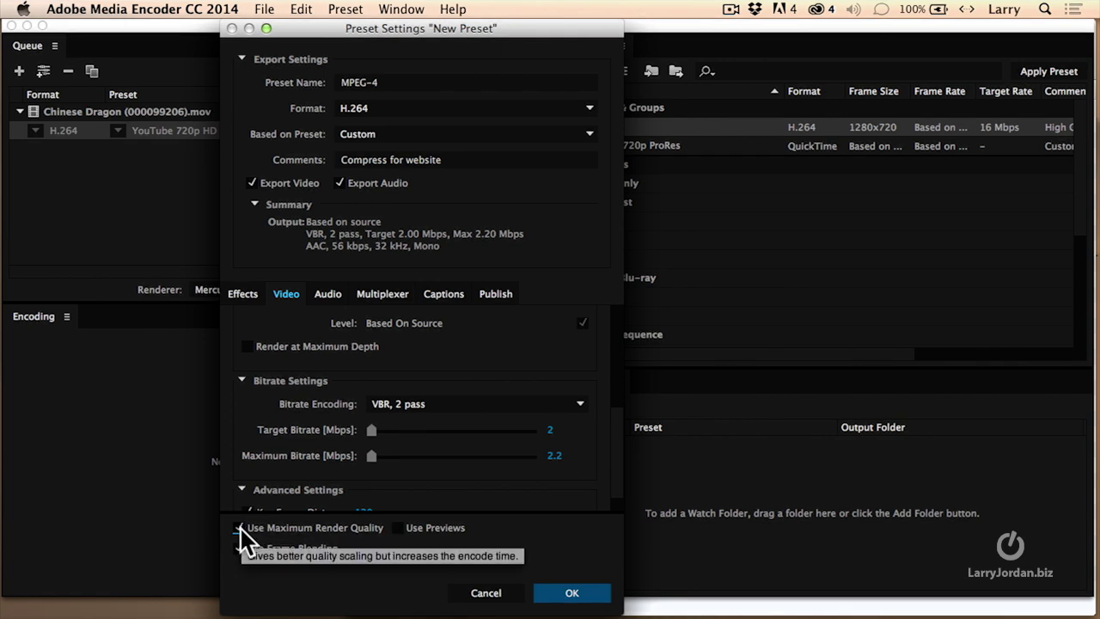
pyautogui.click(239, 548)
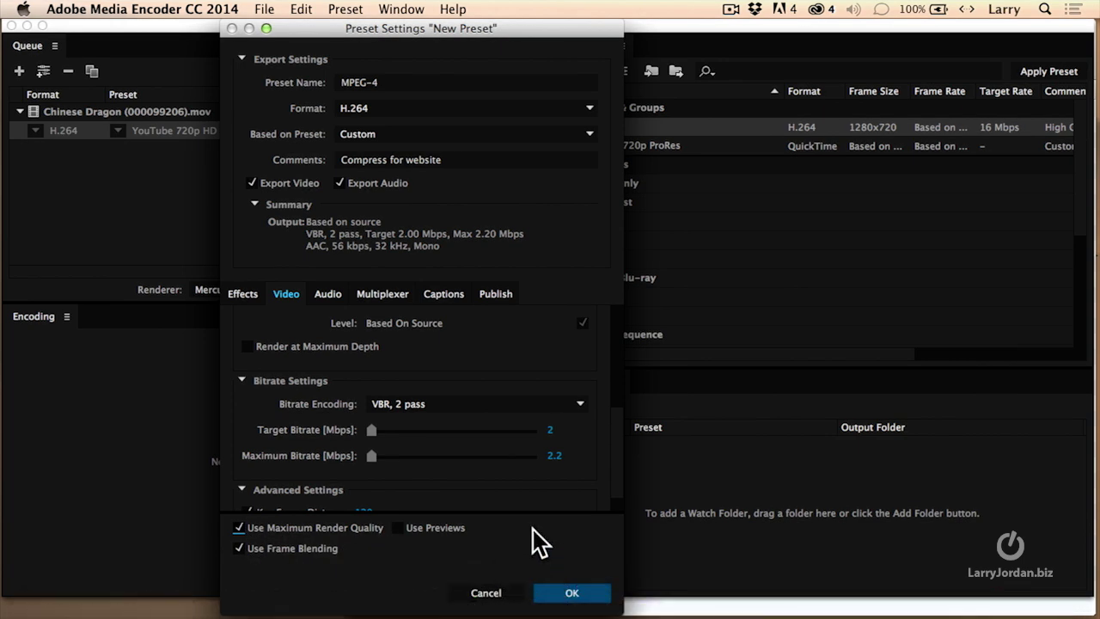
# Save the preset, apply MPEG-4 to the Chinese Dragon clip instead of YouTube 720p HD, and encode
pyautogui.click(569, 594)
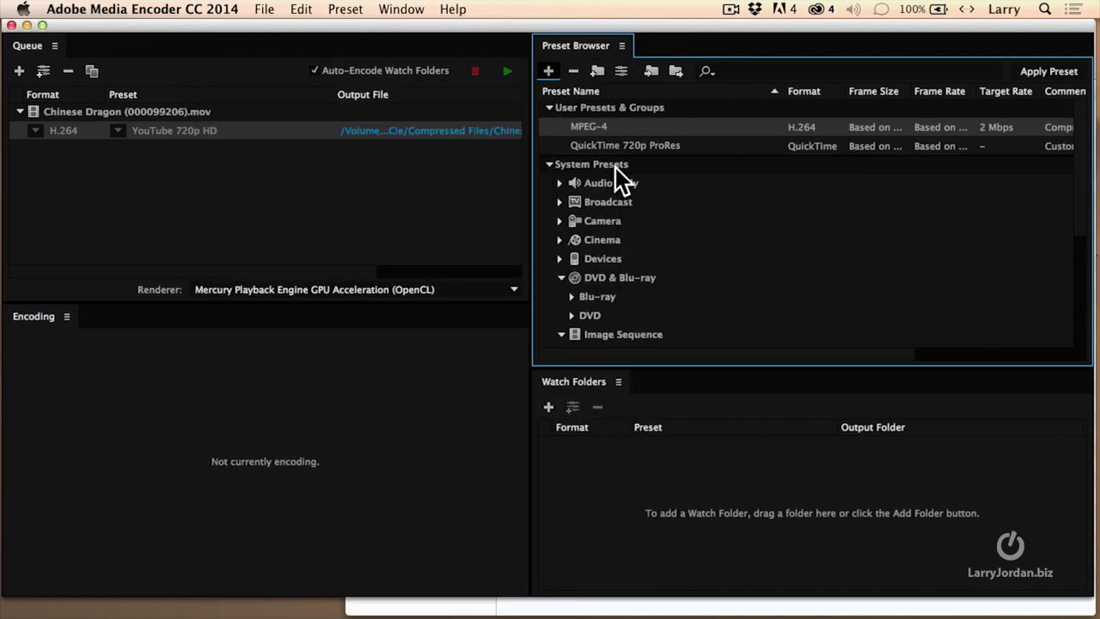
pyautogui.moveTo(584, 138)
pyautogui.moveTo(584, 133); pyautogui.dragTo(155, 146)
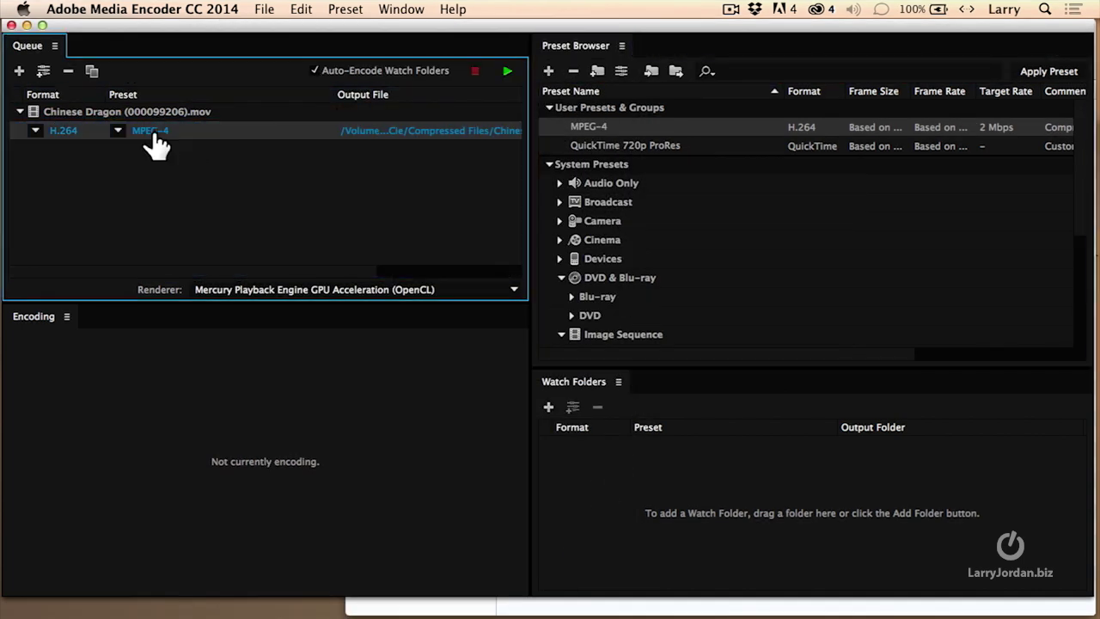
pyautogui.click(137, 109)
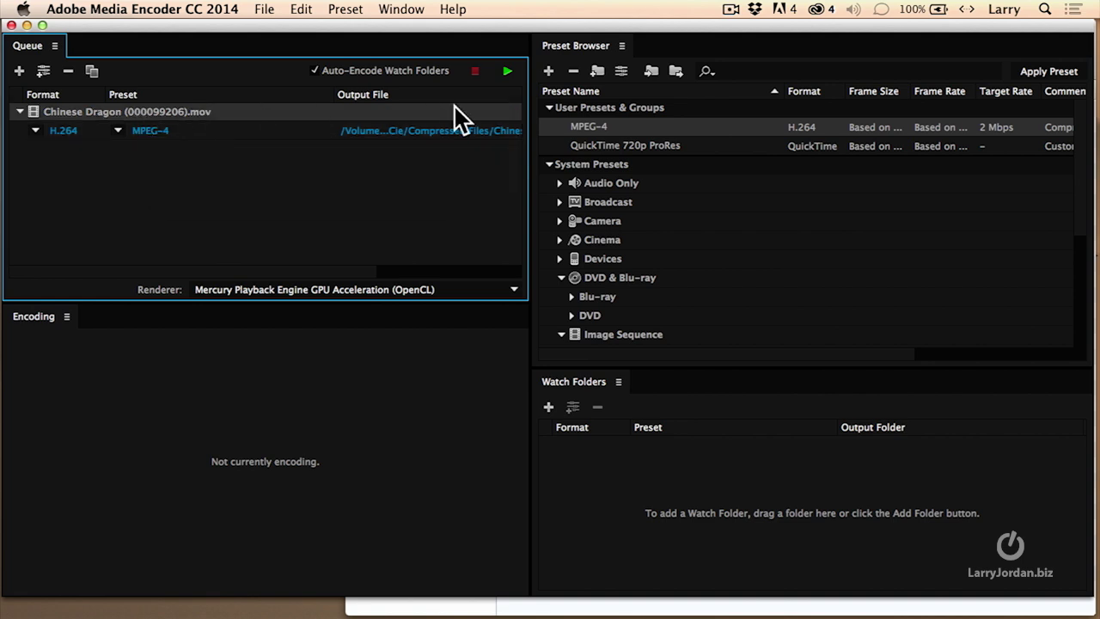
pyautogui.click(507, 71)
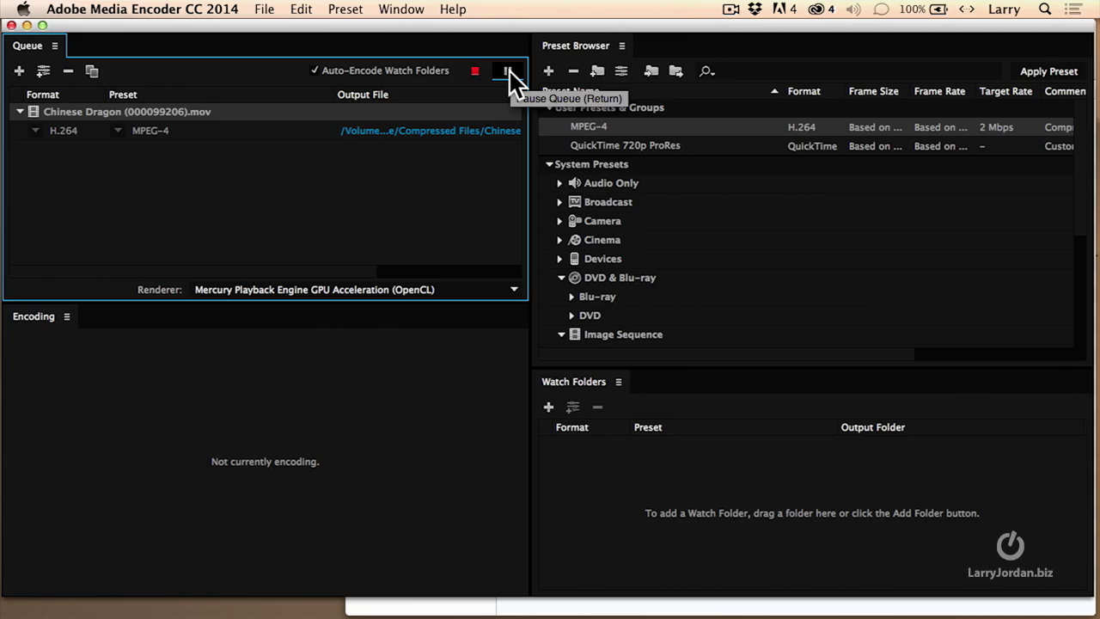